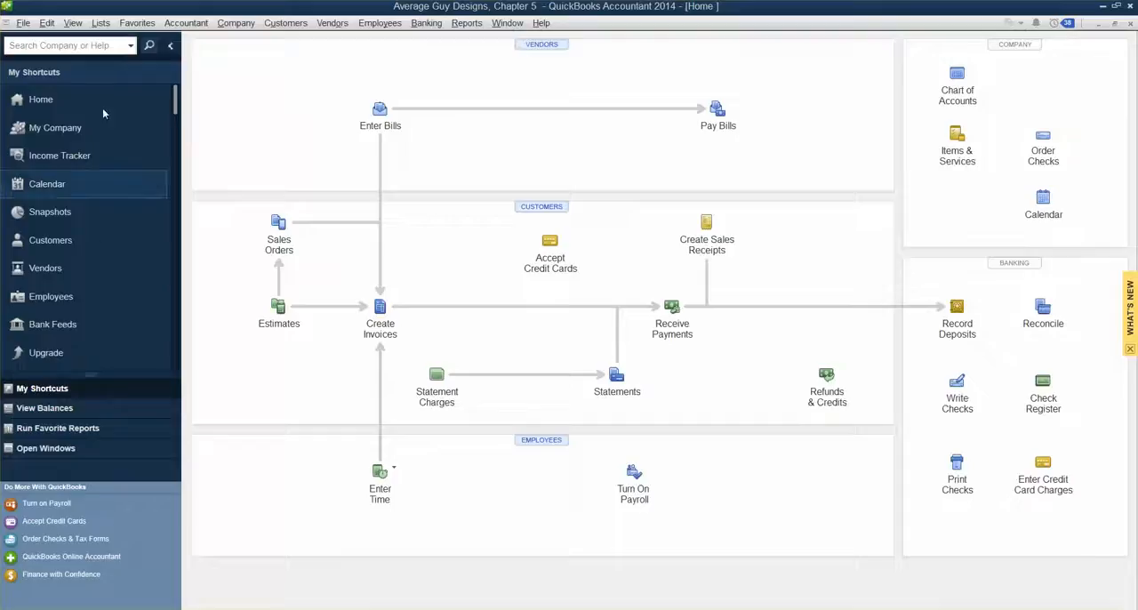
Step: Open the Chart of Accounts
left_click(106, 28)
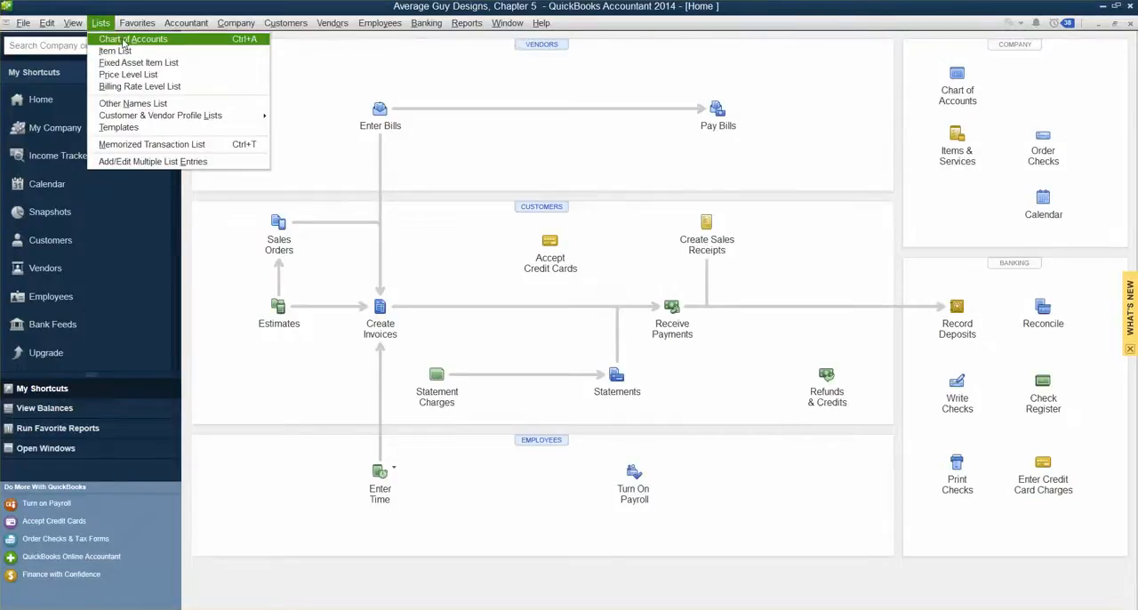
left_click(124, 41)
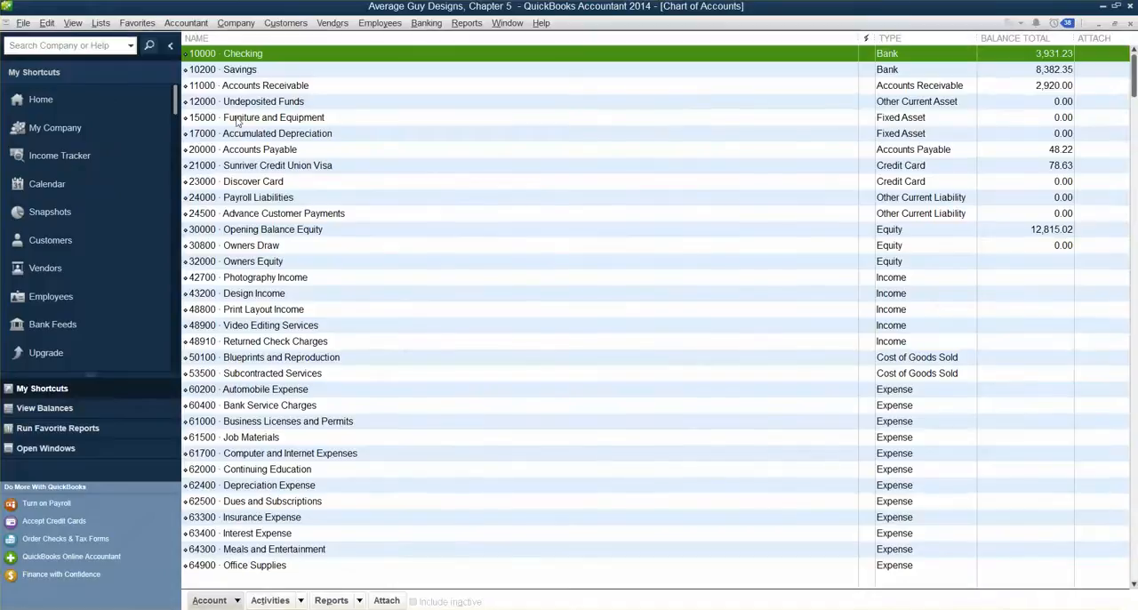
Step: Try to create a new Expense account named Discover Card with number 62300 and save it
left_click(233, 601)
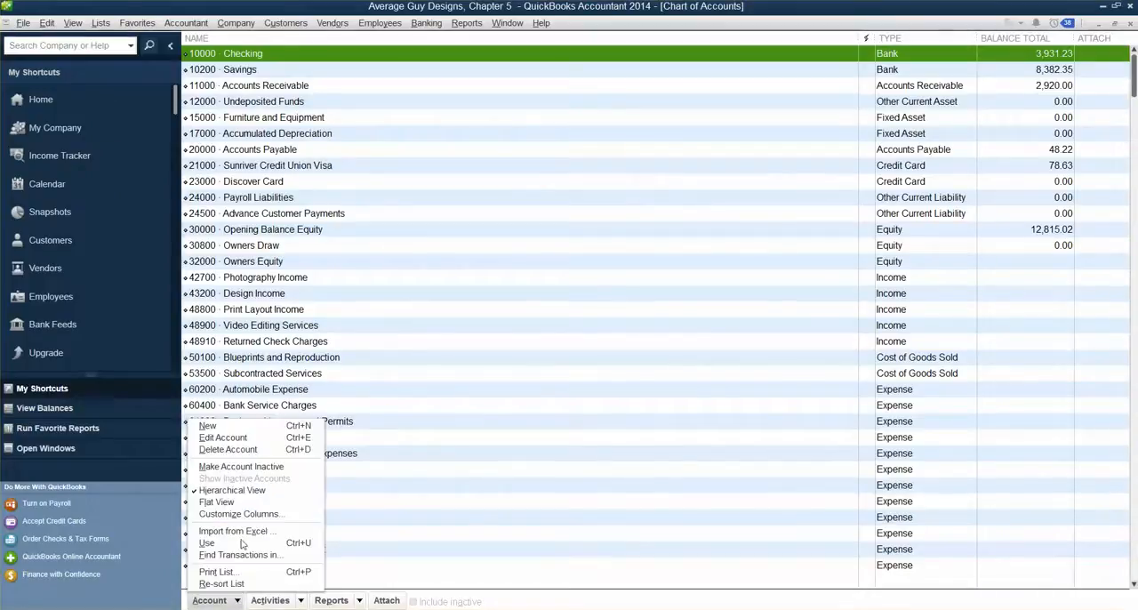
left_click(231, 425)
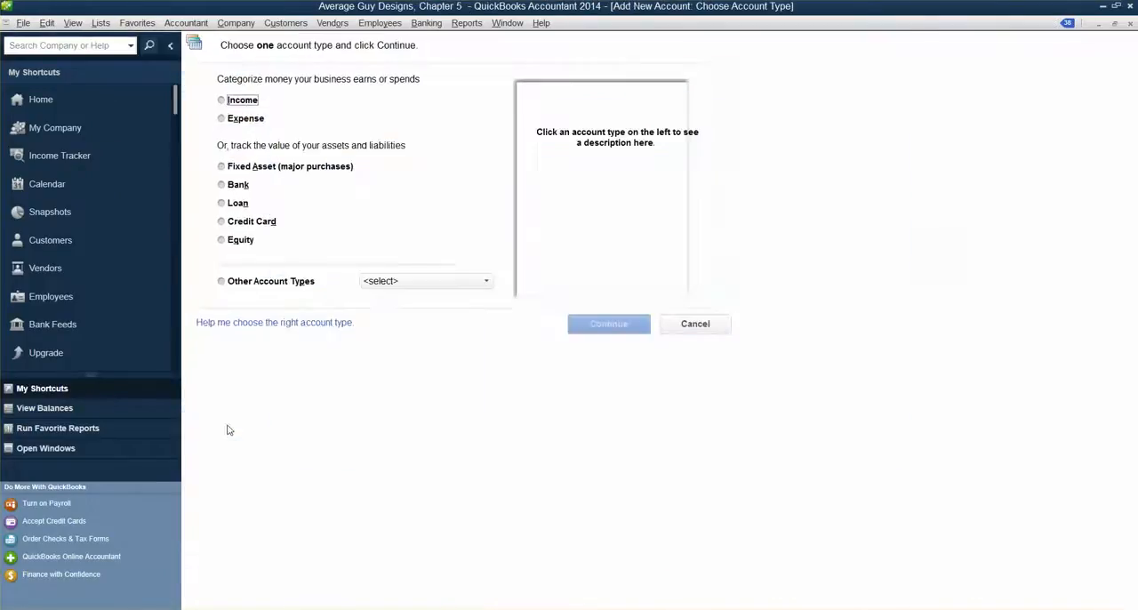
left_click(224, 119)
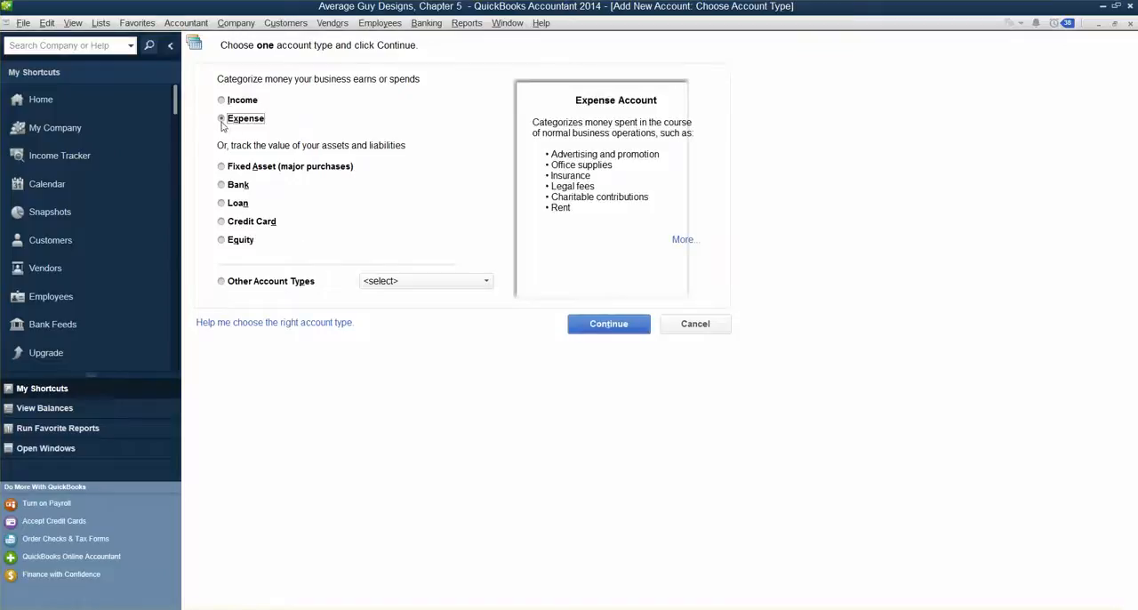
left_click(592, 332)
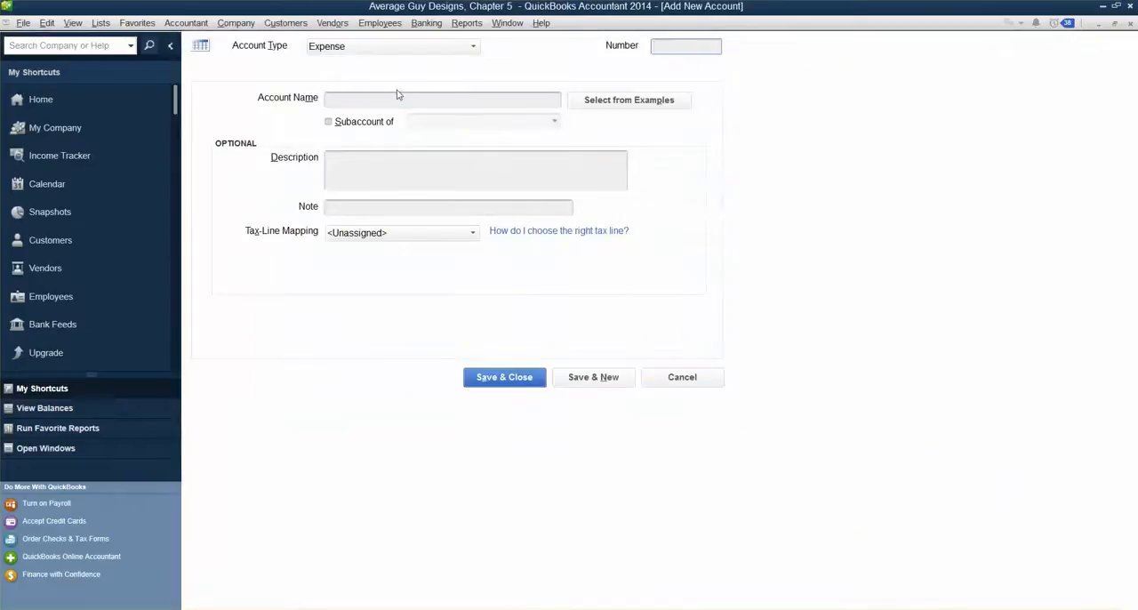
left_click(427, 96)
type("dDiscover Card")
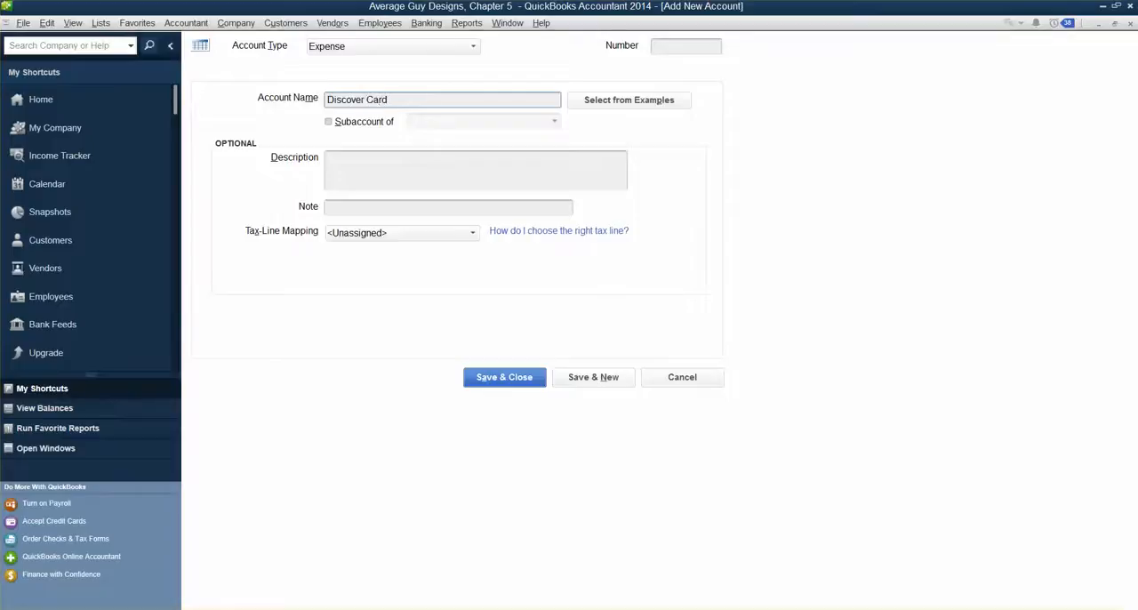
left_click(672, 45)
type("62300")
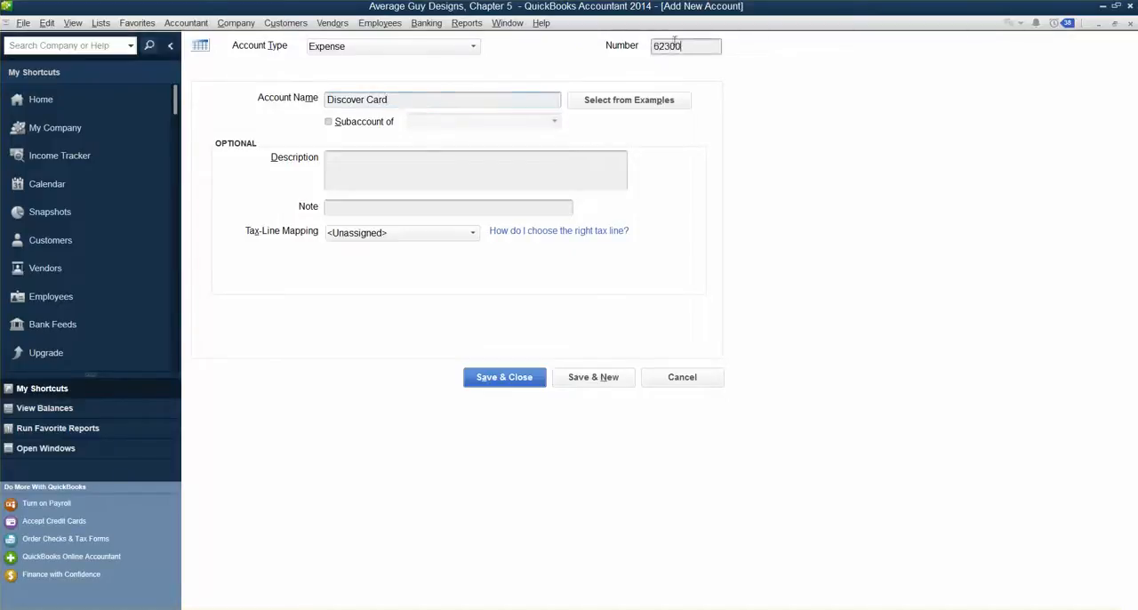
left_click(484, 186)
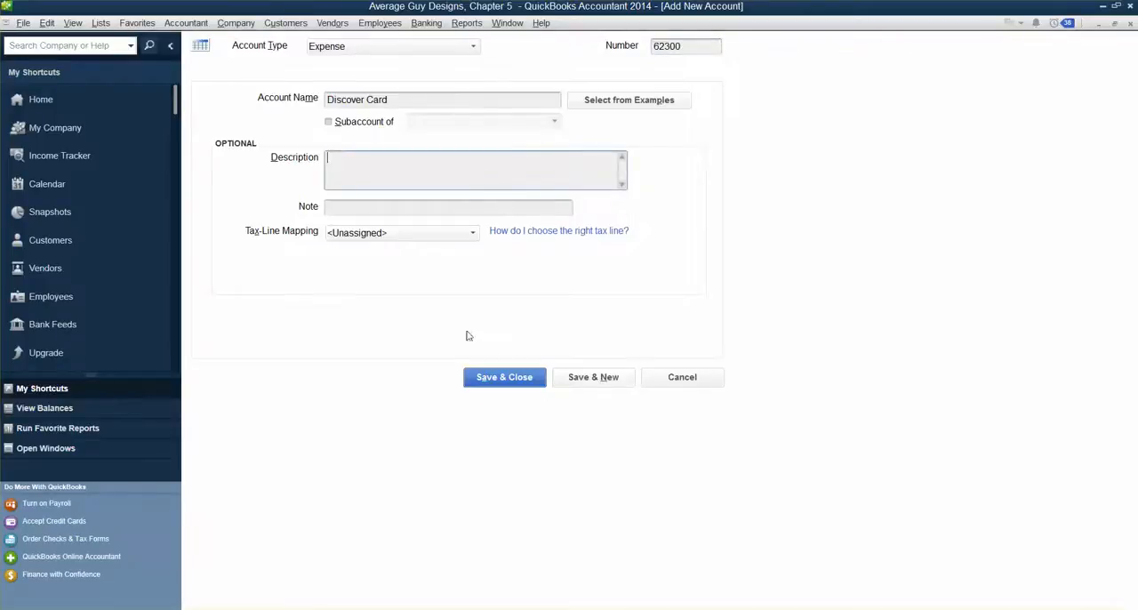
left_click(493, 384)
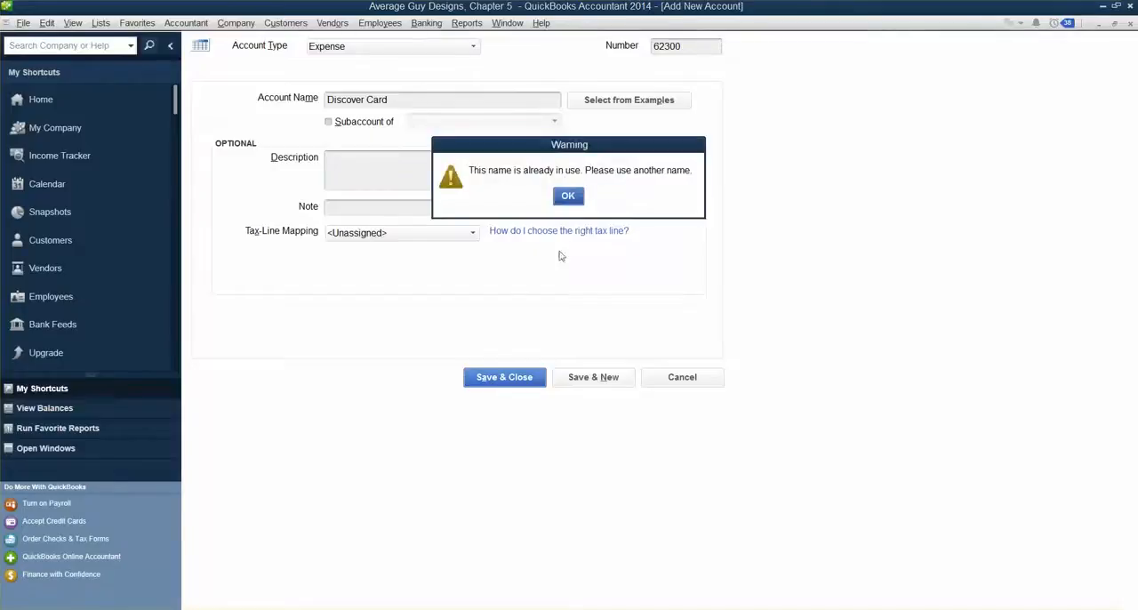
Step: Dismiss the warning and close the new account form without saving it
left_click(568, 196)
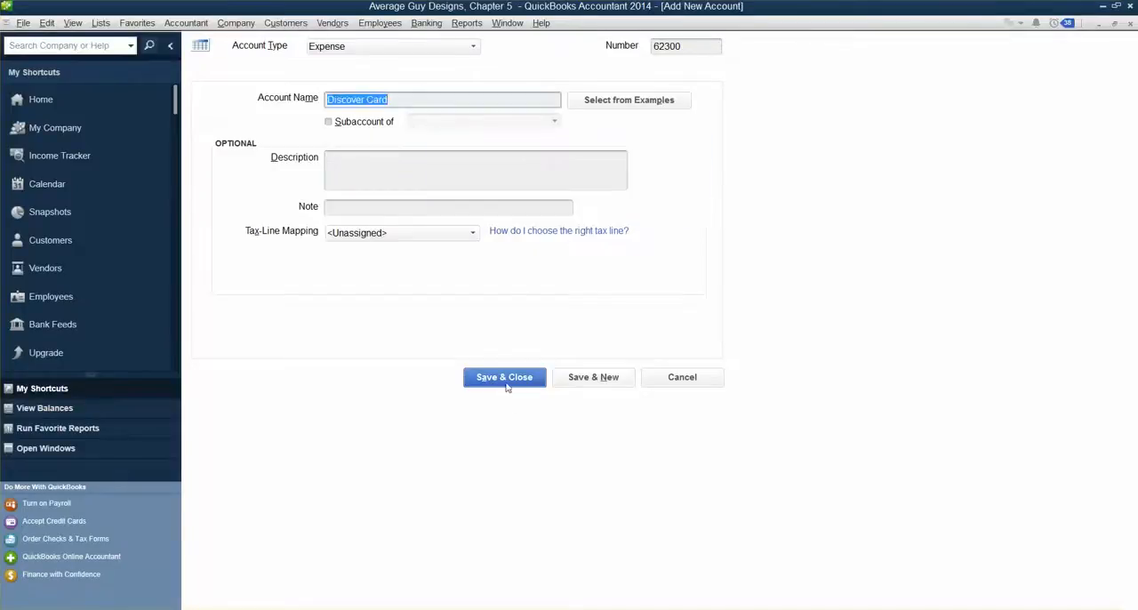
left_click(507, 384)
left_click(568, 197)
left_click(1131, 25)
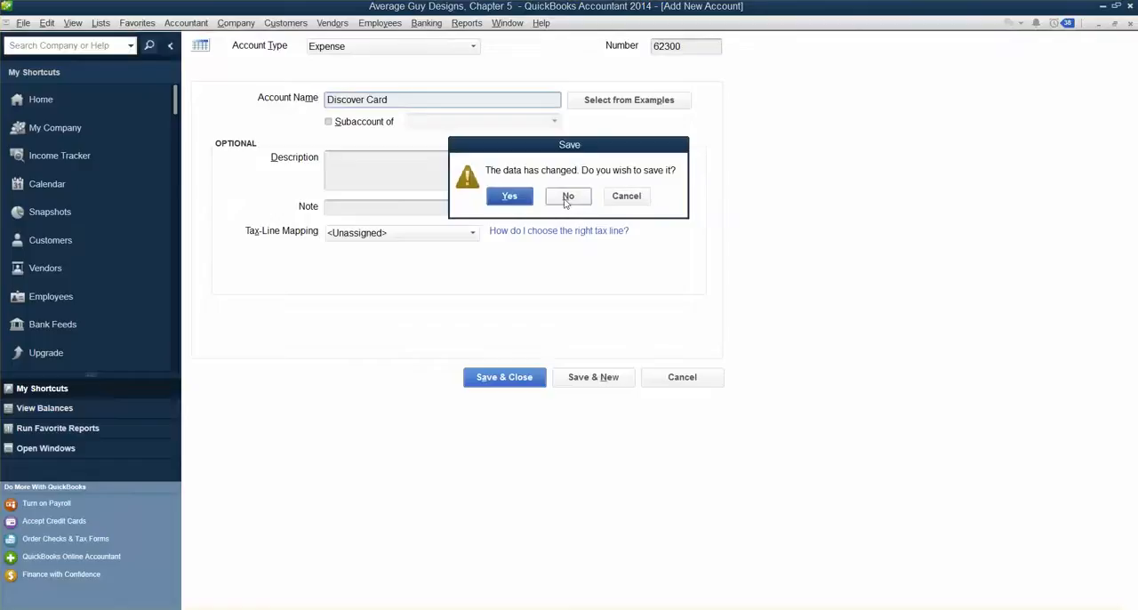
left_click(567, 197)
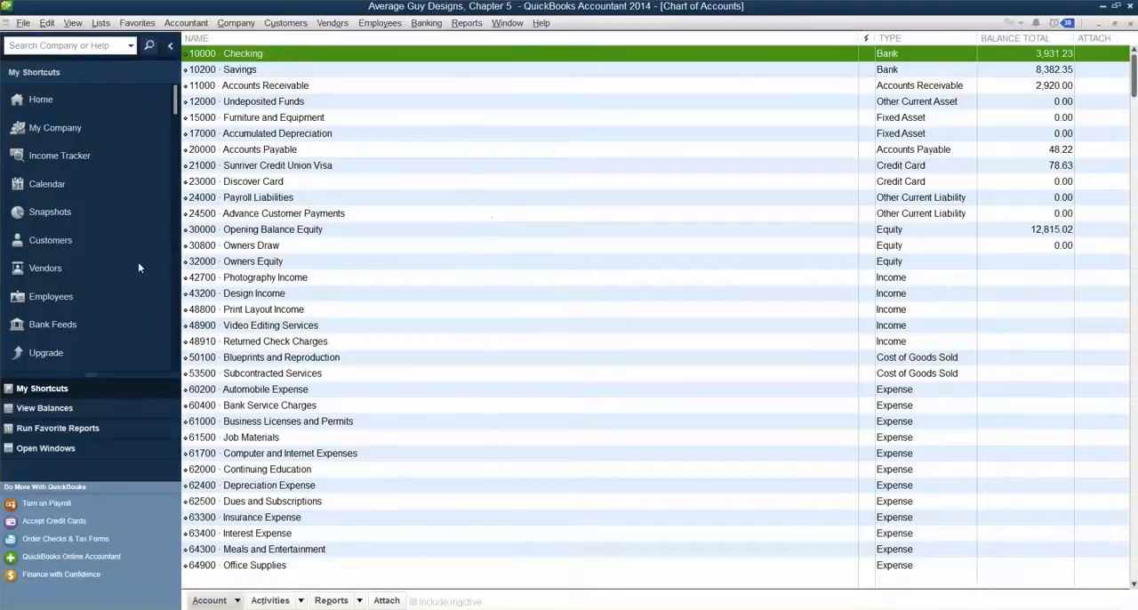
Step: Open the 23000 Discover Card account for editing and examine its account number
left_click(257, 184)
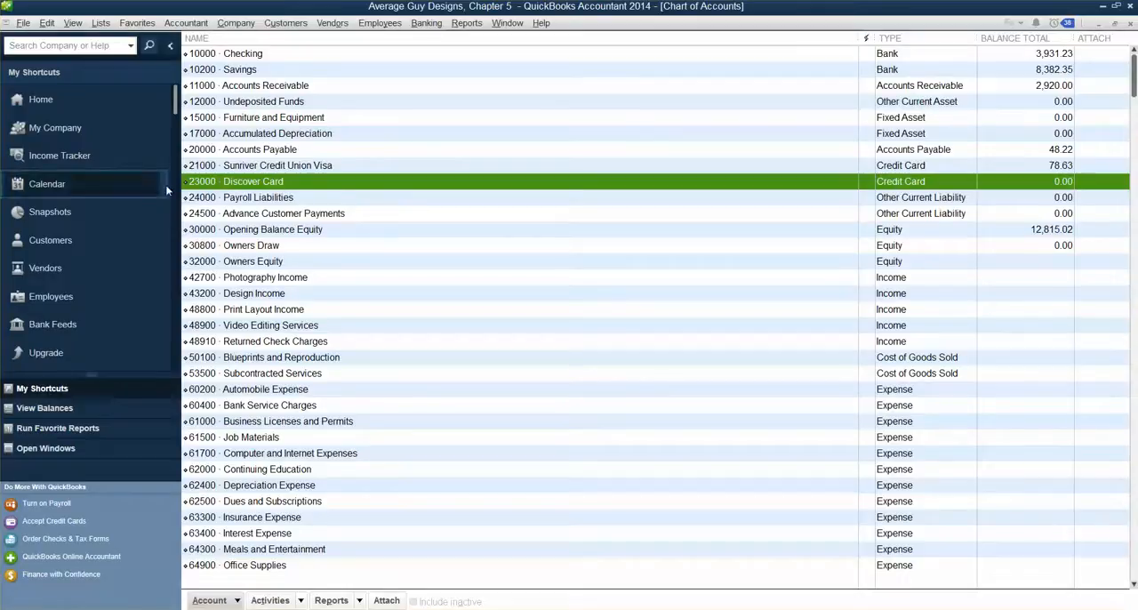
right_click(298, 183)
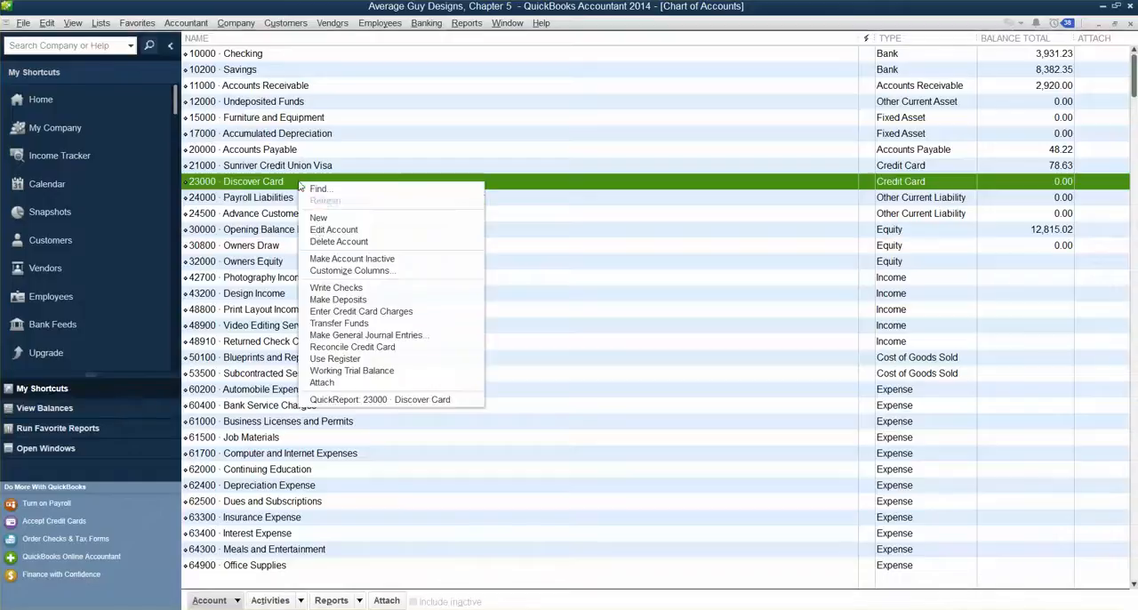
left_click(326, 237)
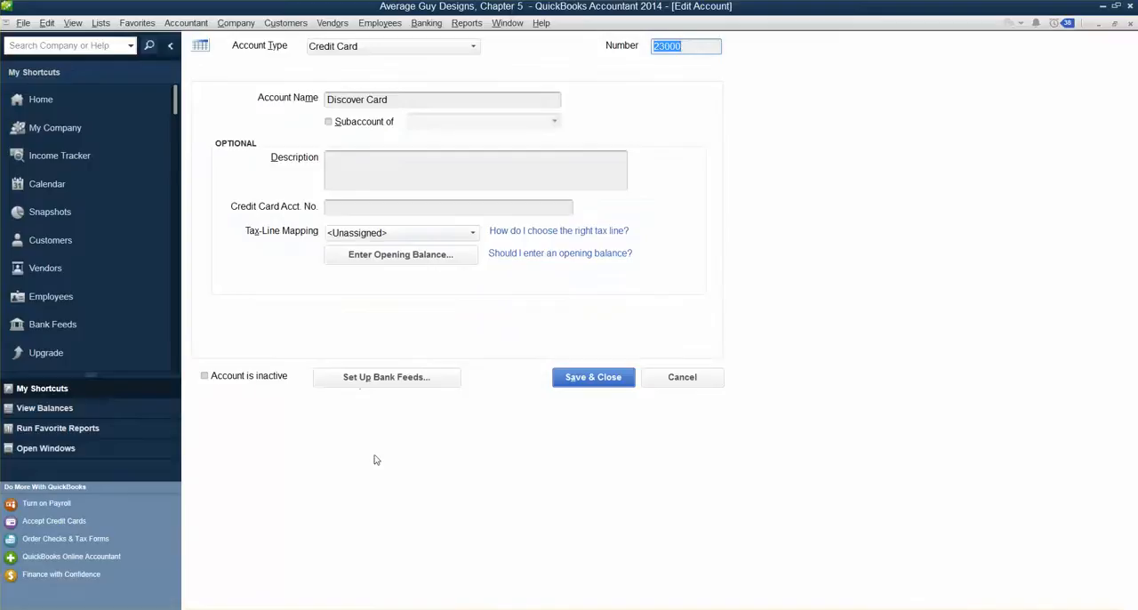
left_click(684, 47)
left_click_drag(684, 46, 581, 68)
left_click_drag(685, 46, 602, 40)
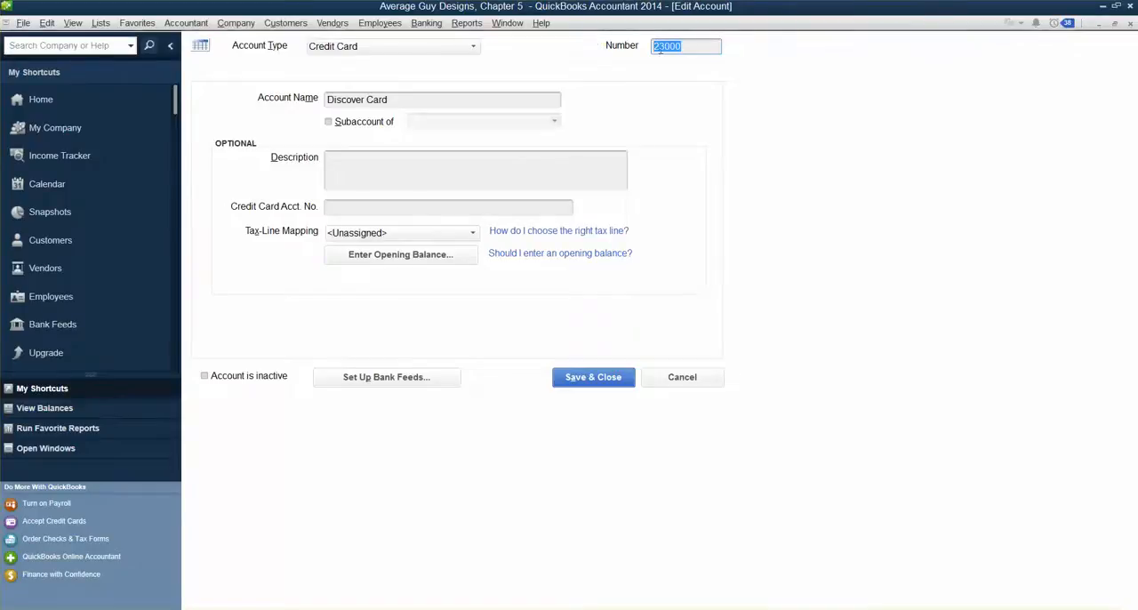
left_click_drag(696, 48, 556, 61)
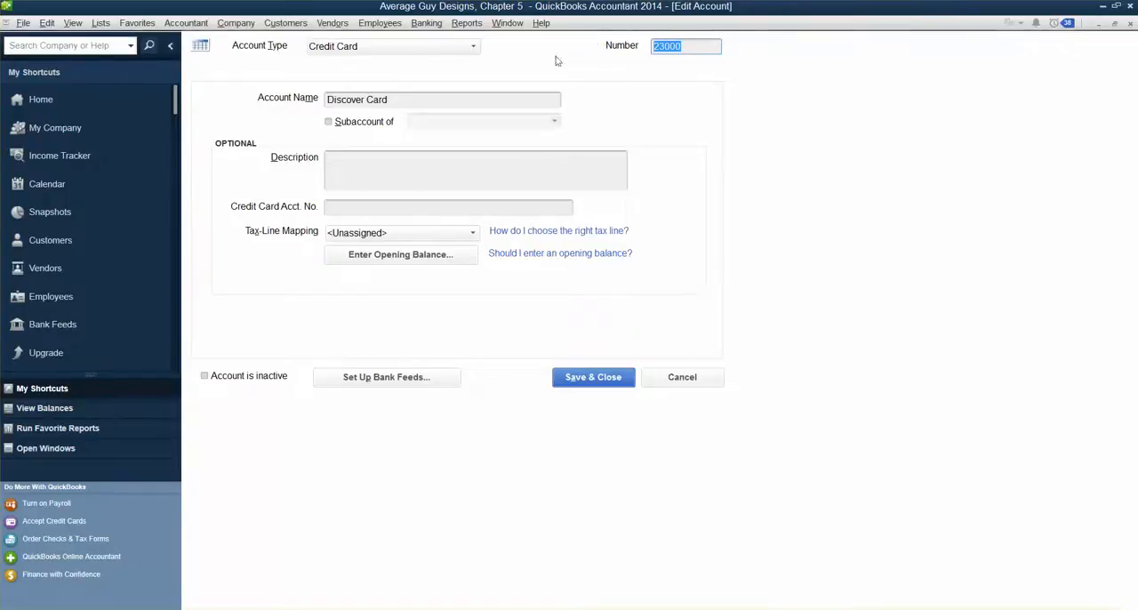
Step: Reselect Credit Card as the account type and save and close the Discover Card account
left_click(429, 51)
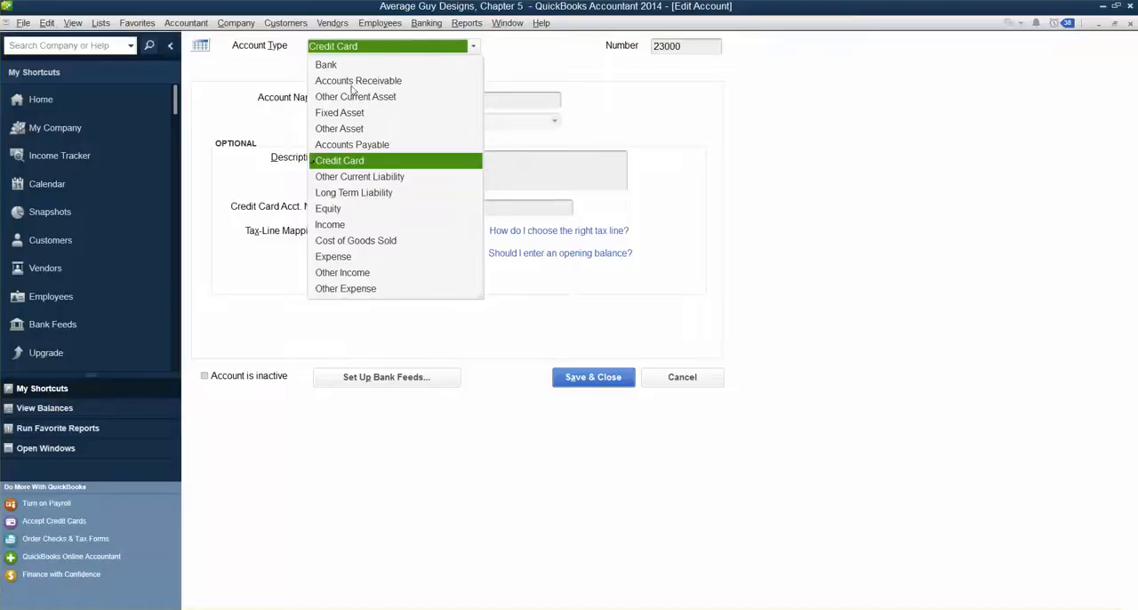
left_click(364, 165)
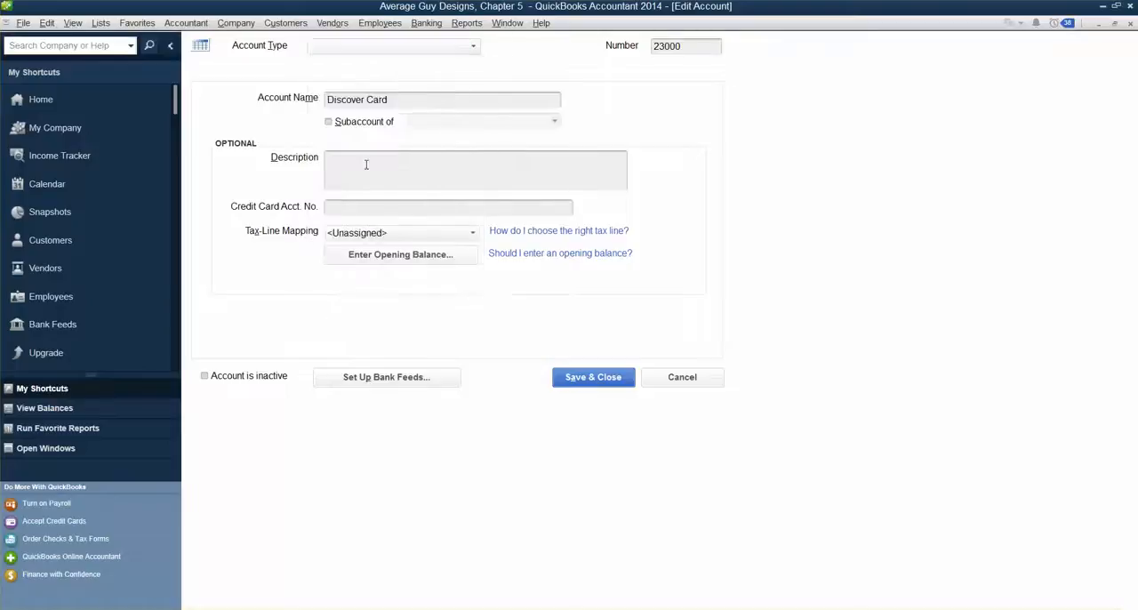
left_click(346, 99)
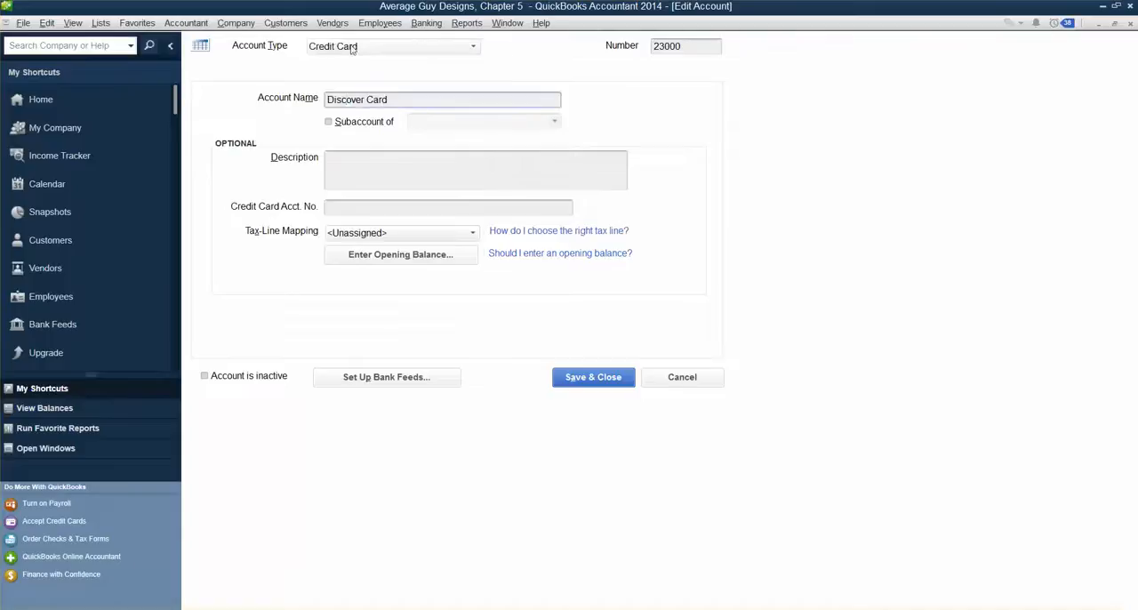
left_click(684, 46)
double_click(685, 46)
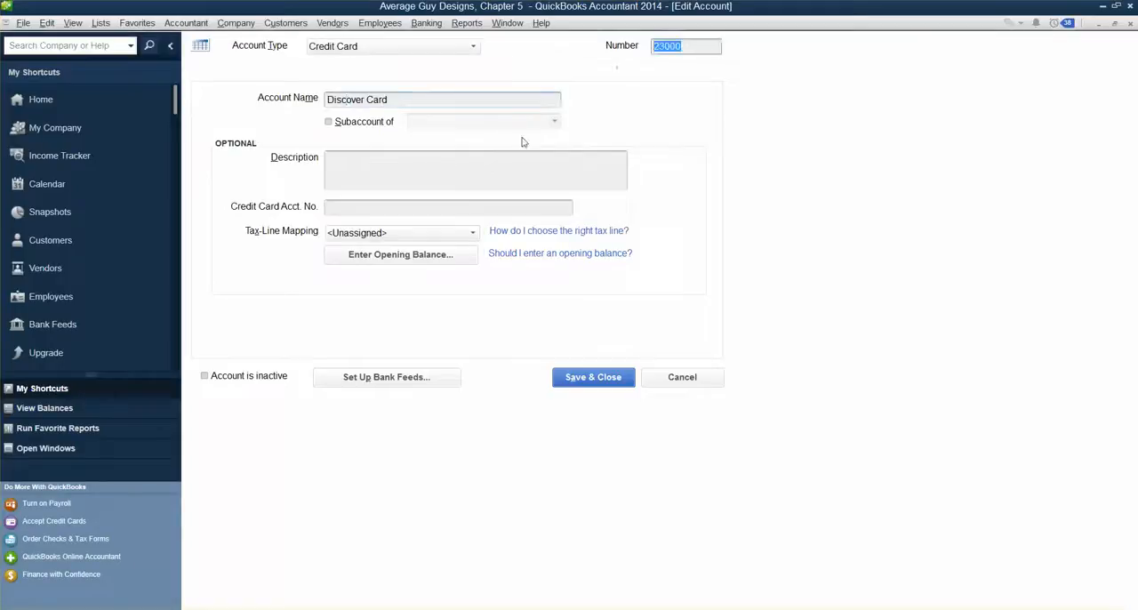
left_click(594, 377)
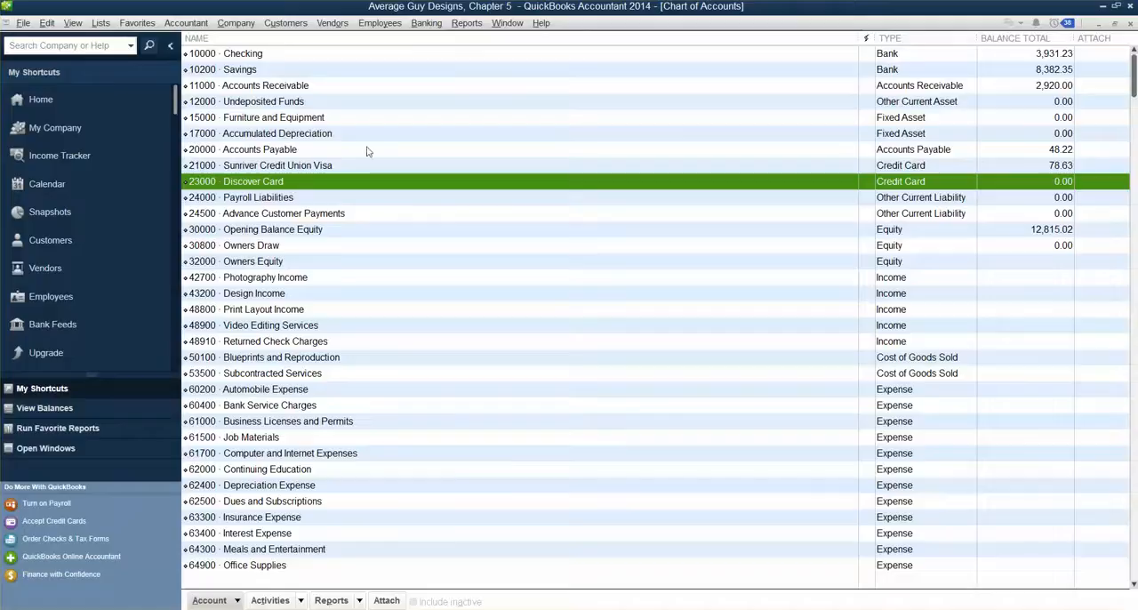
Step: Open Enter Credit Card Charges, go back to the previous transaction, and switch it to Purchase/Charge
left_click(423, 24)
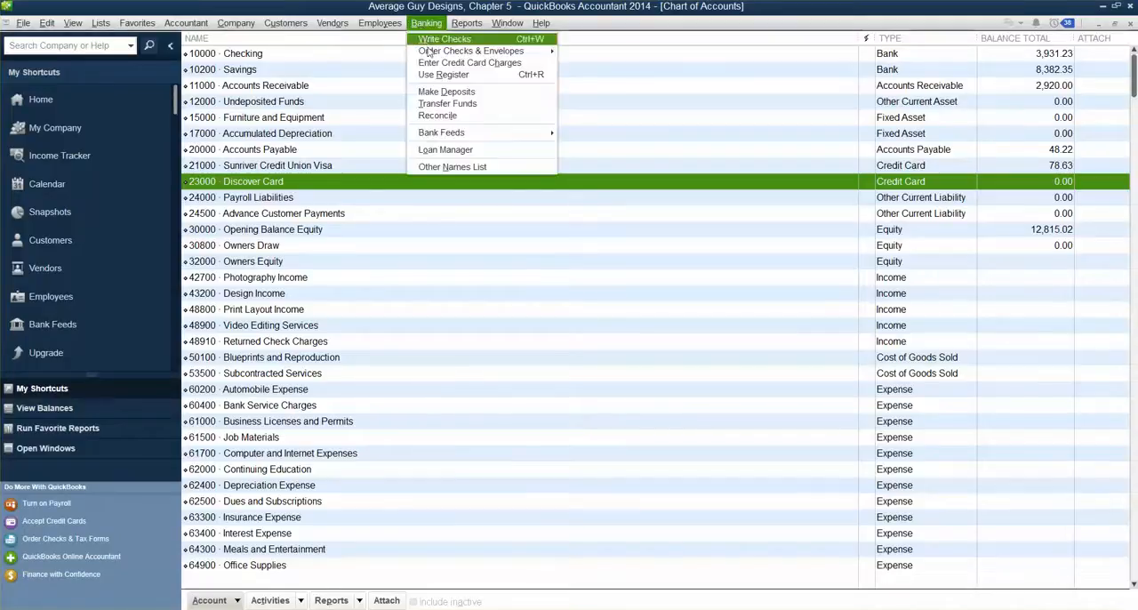
left_click(437, 65)
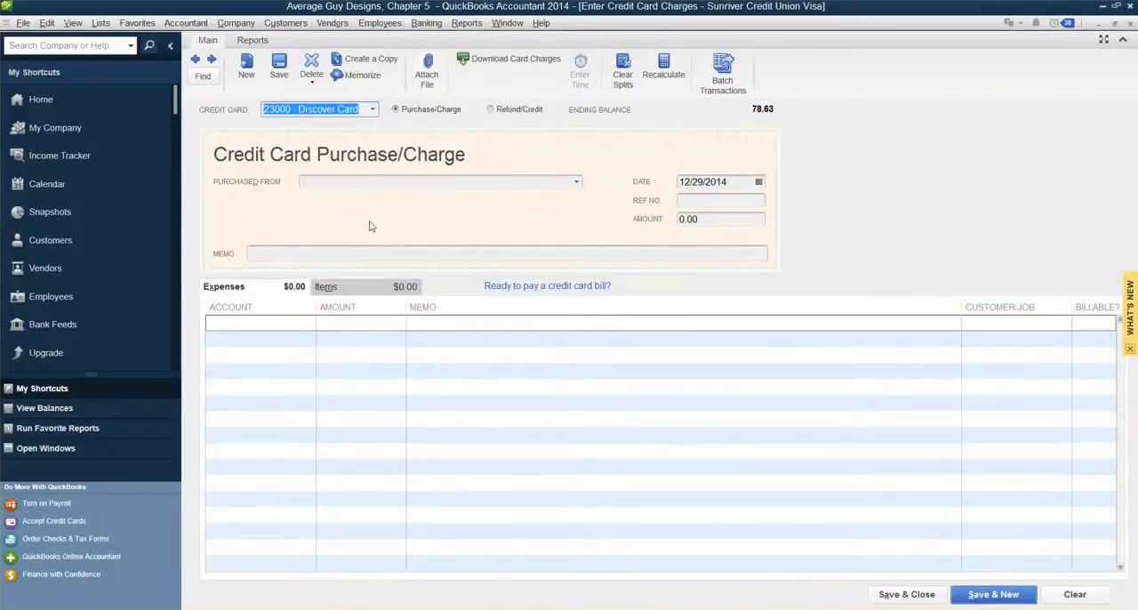
left_click(196, 60)
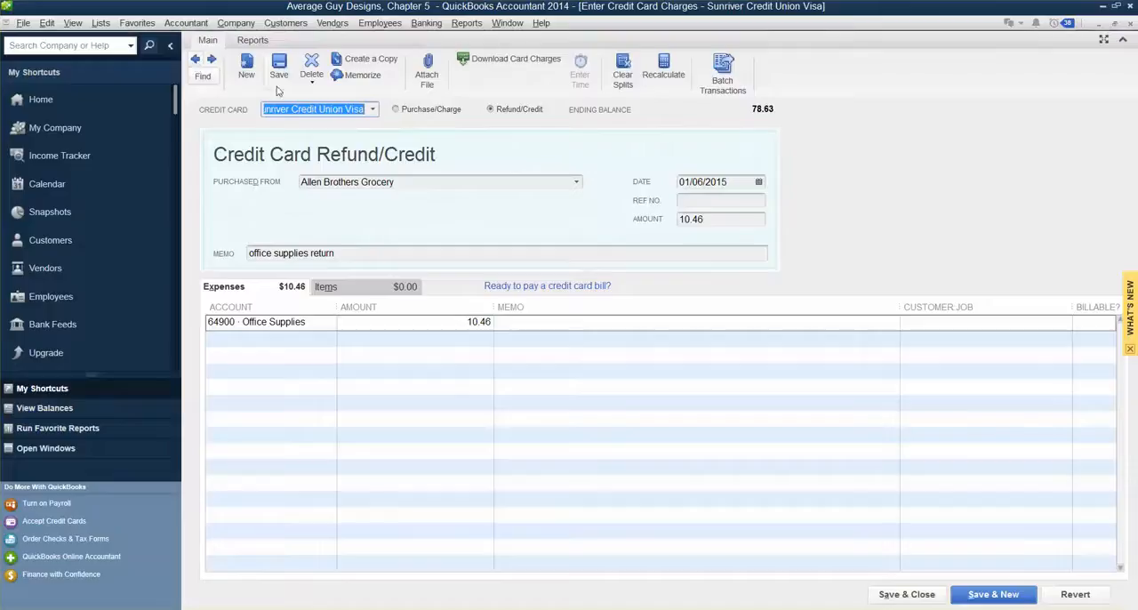
left_click(397, 110)
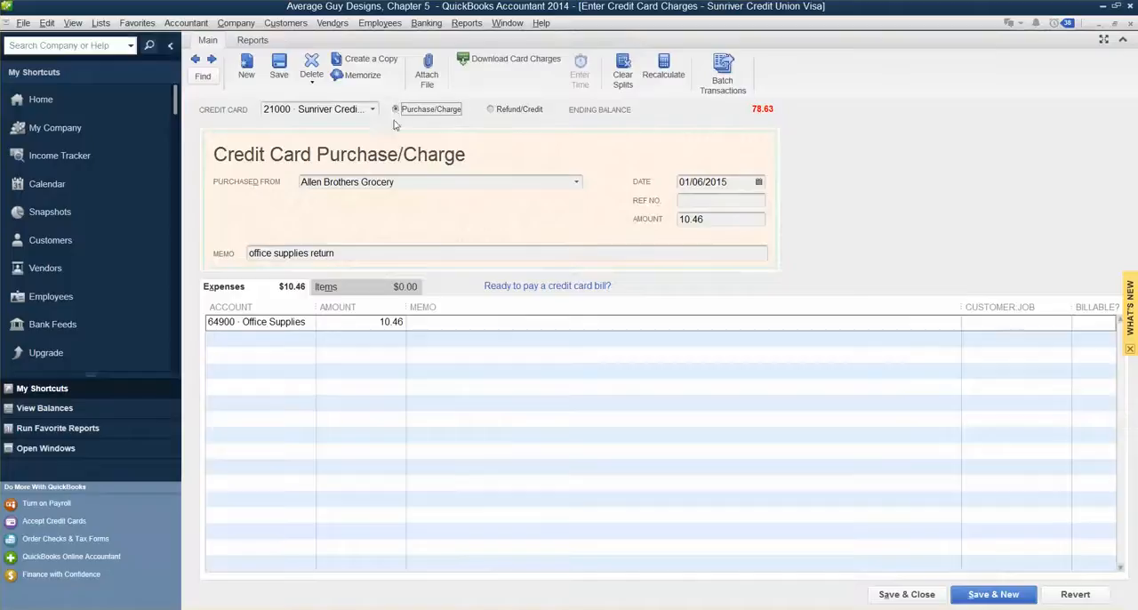
Step: Change the purchased-from vendor to Graphic Supply Shoppe
left_click(575, 182)
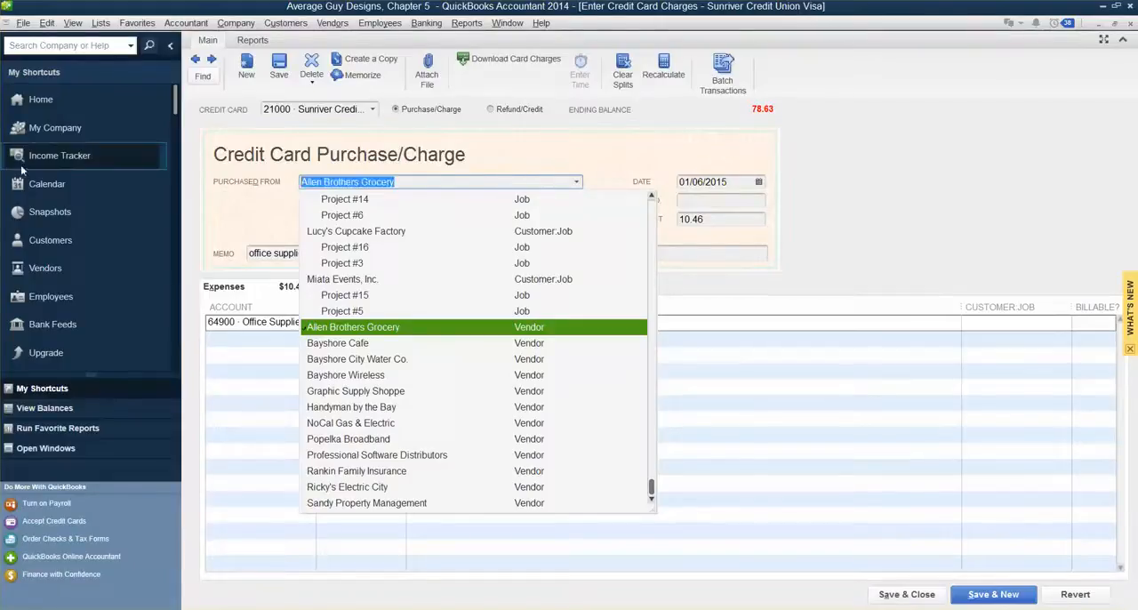
type("Graphic Supply Shoppe")
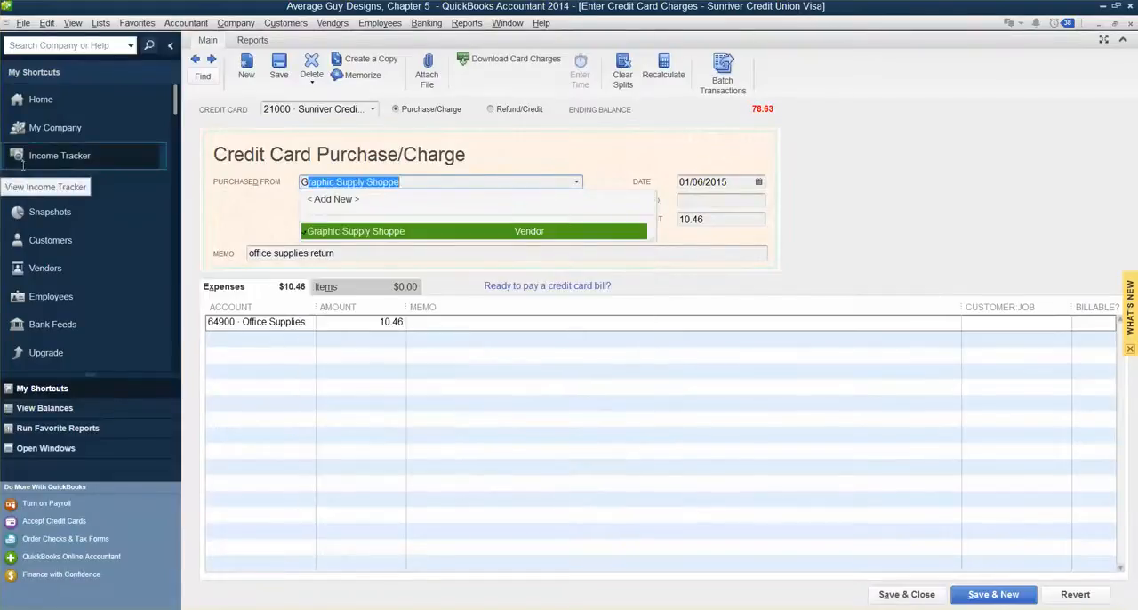
key("Tab")
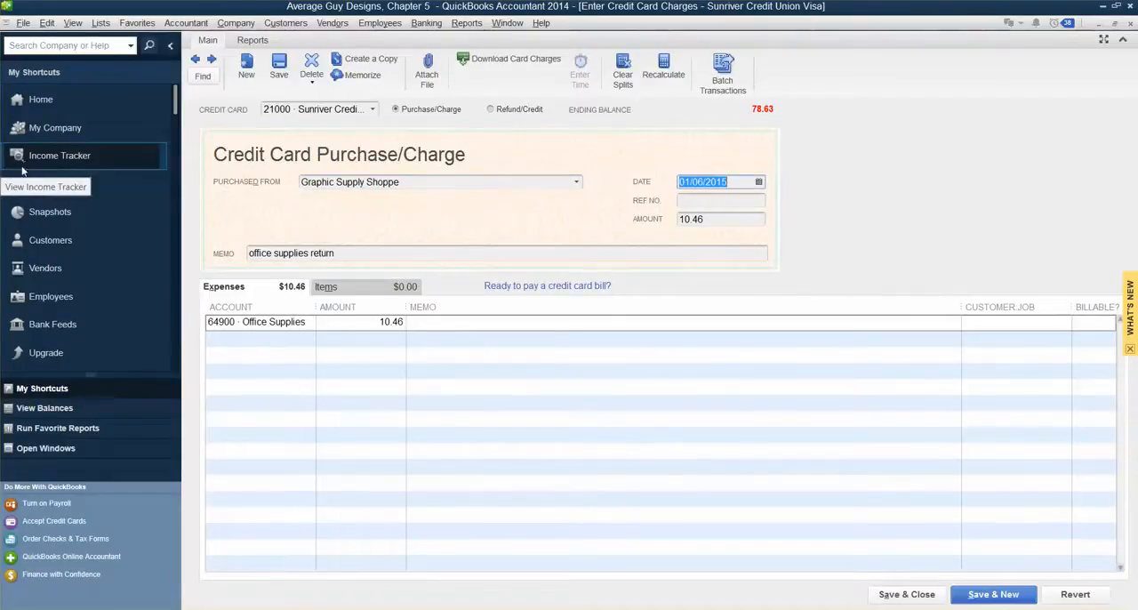
Step: Set the charge's date to 12/29/2014 and its amount to 164.50
left_click(759, 183)
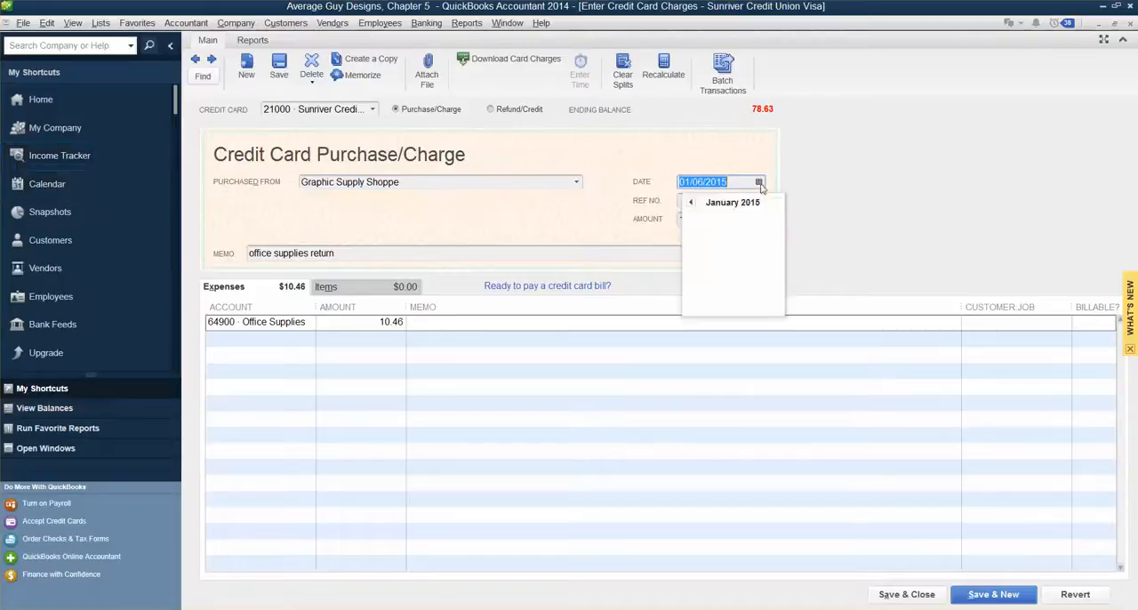
left_click(691, 202)
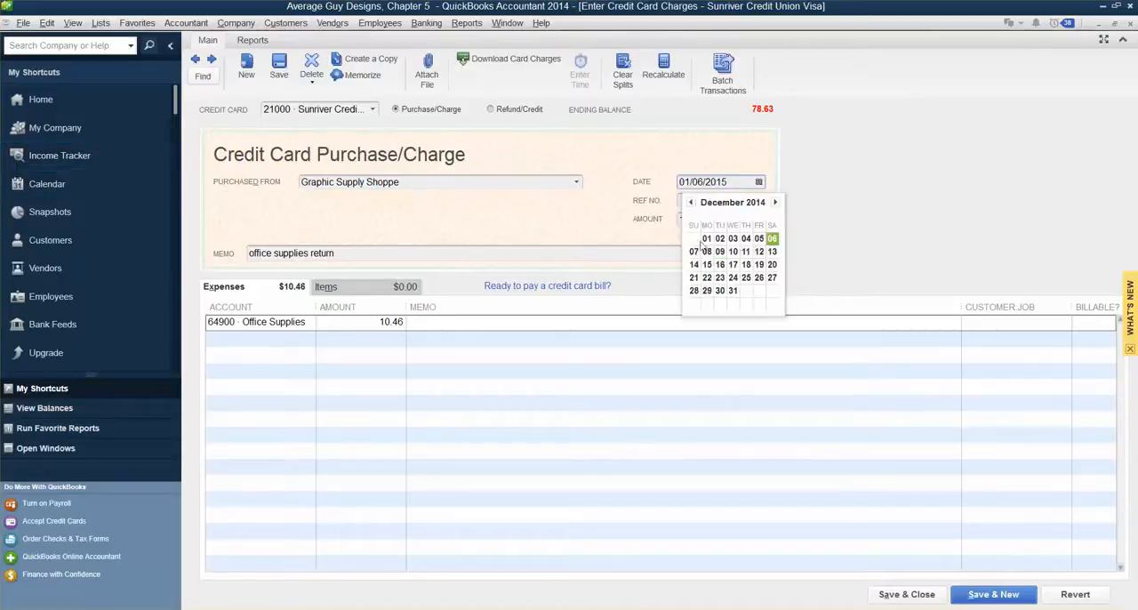
left_click(707, 291)
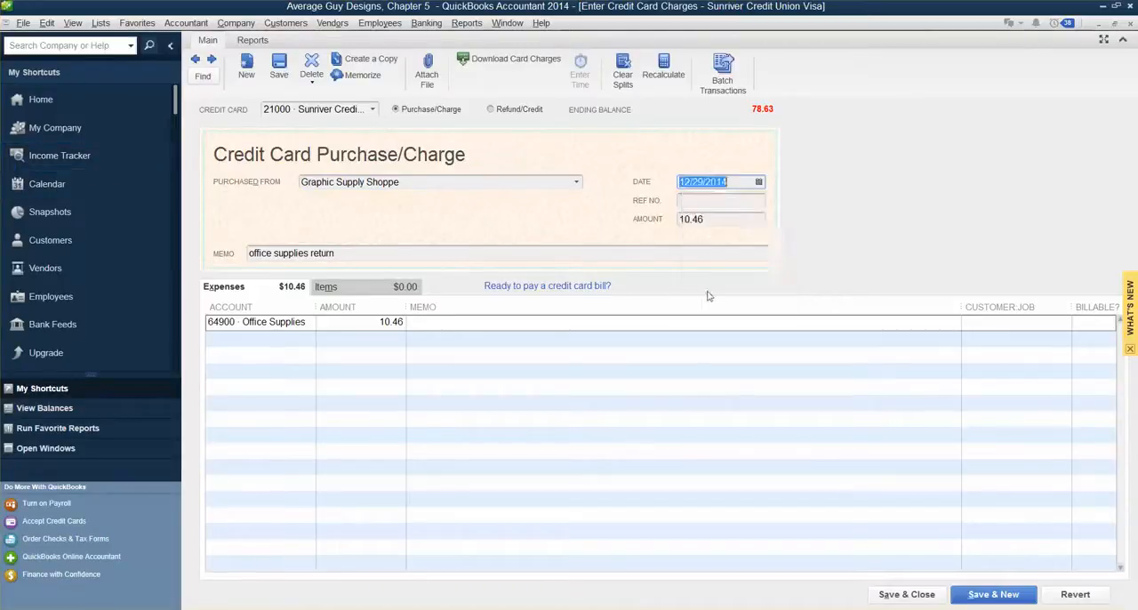
left_click(692, 219)
type("164")
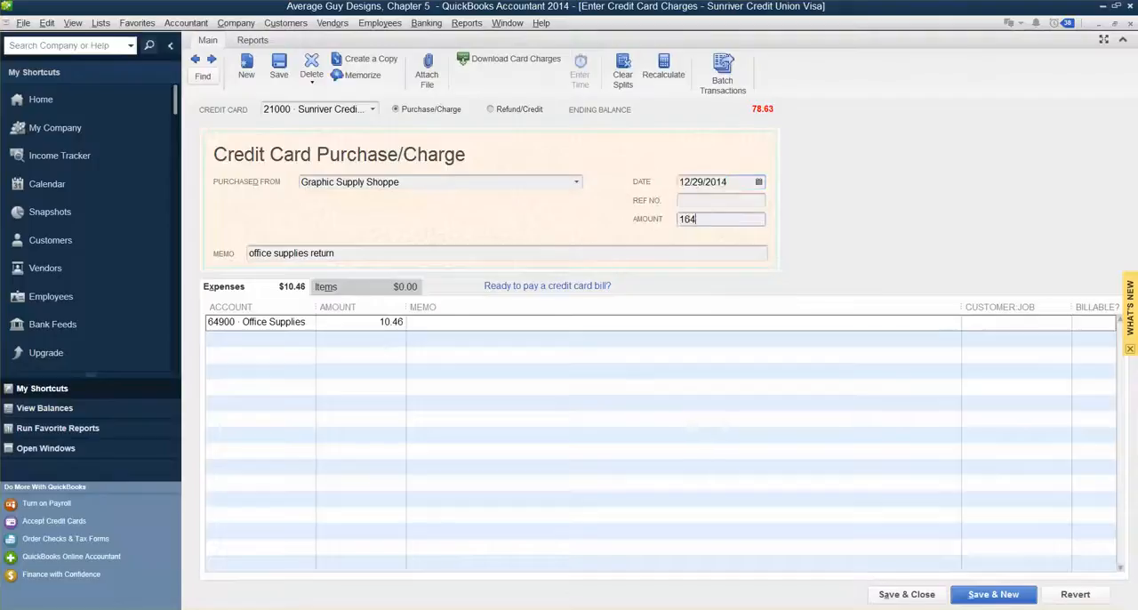
type(".5")
key("Tab")
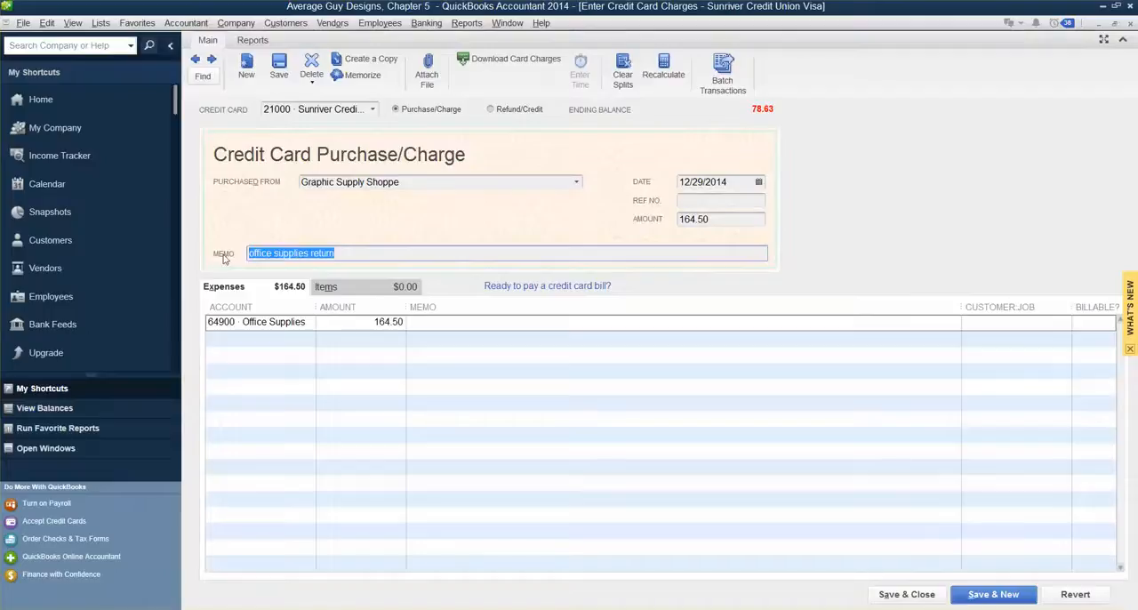
Step: Clear the memo, change the expense account to 61500 · Job Materials, and save the charge with its changes
key("Delete")
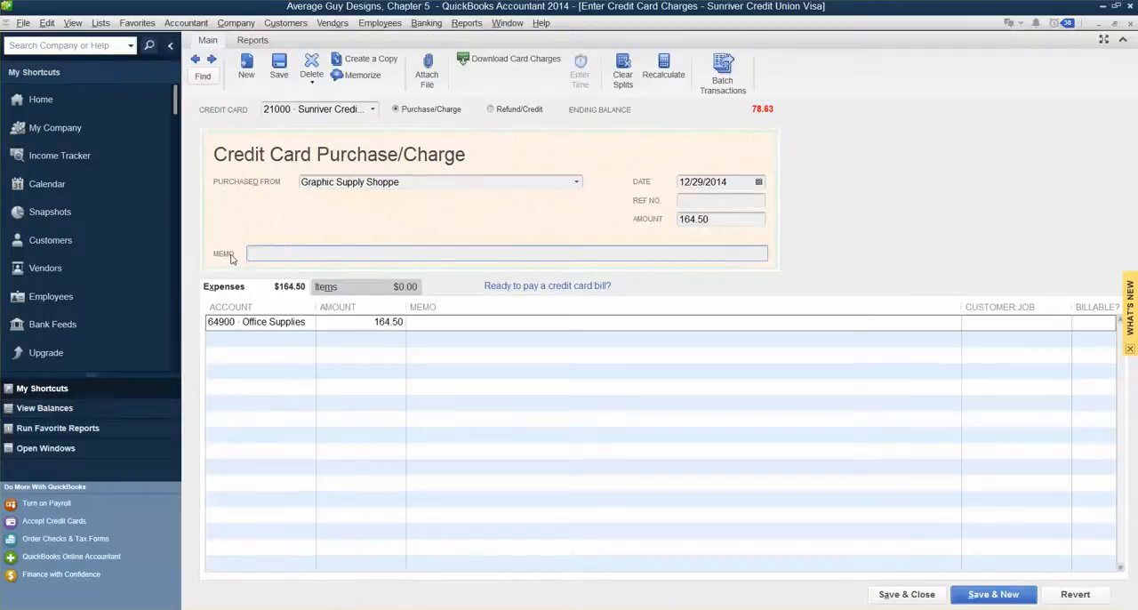
key("Tab")
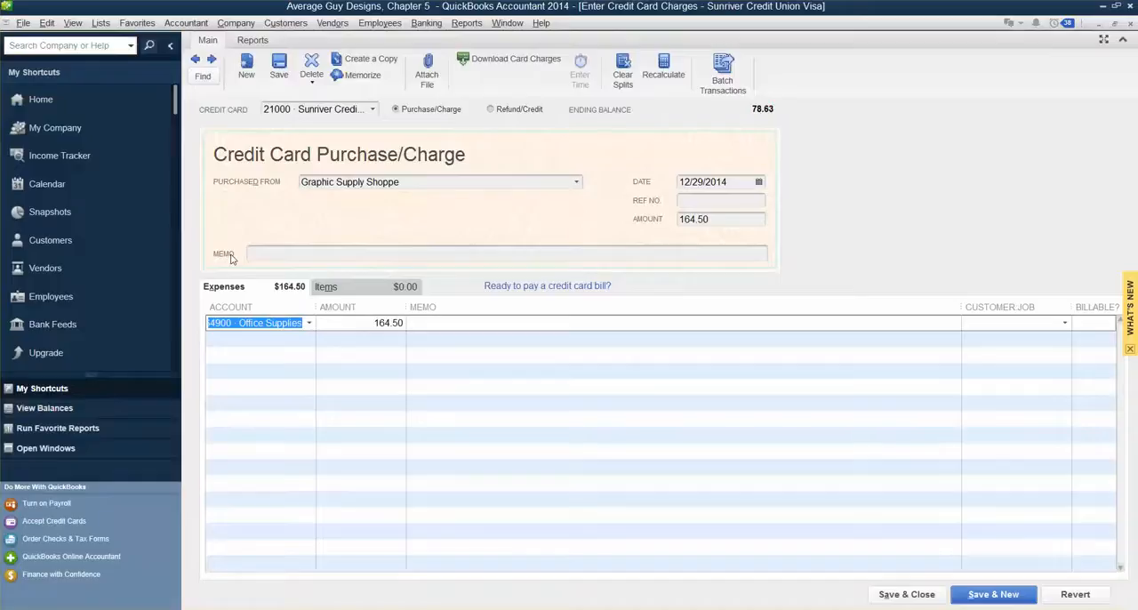
type("61")
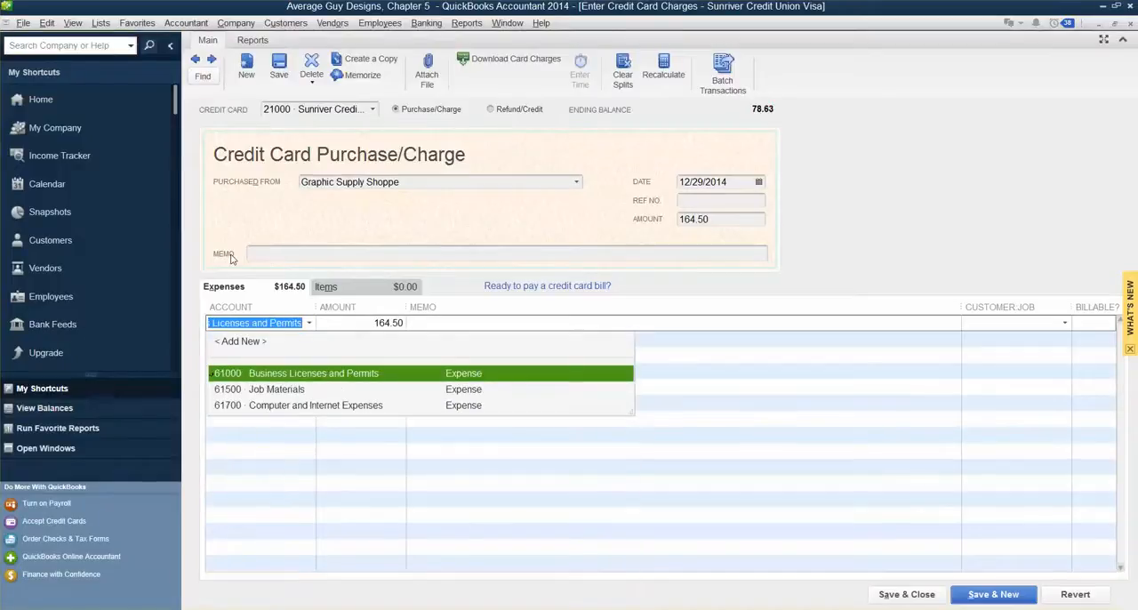
type("5")
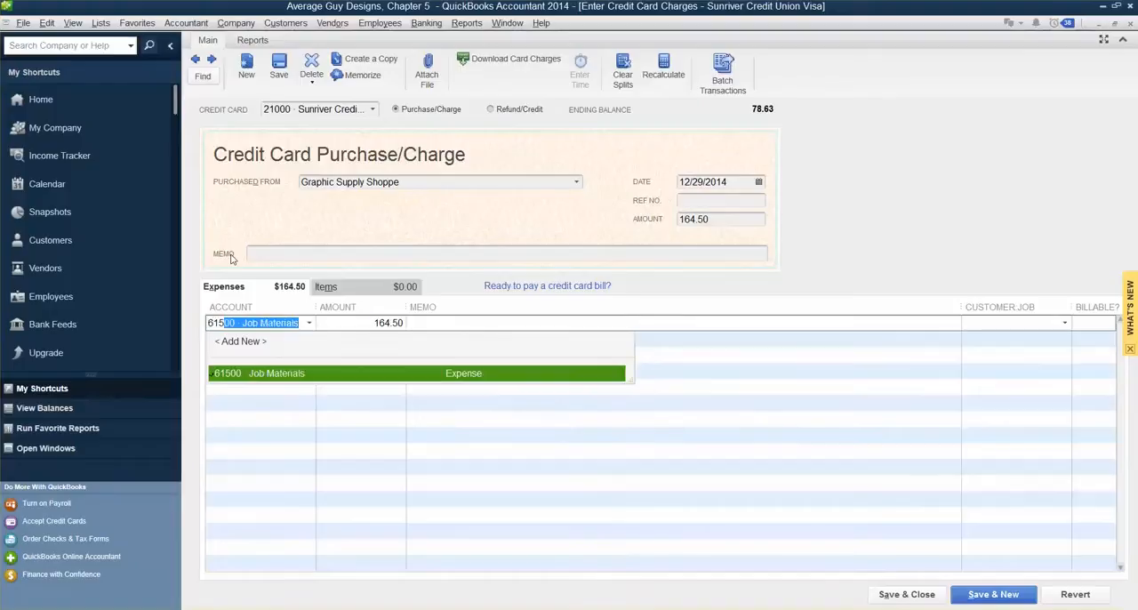
key("Tab")
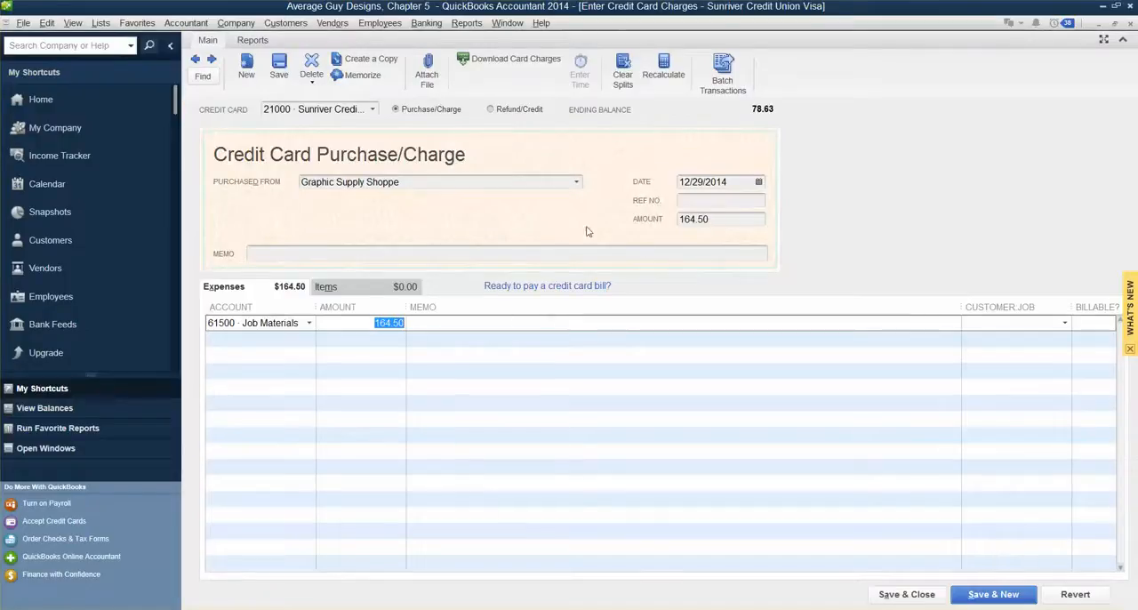
left_click(927, 600)
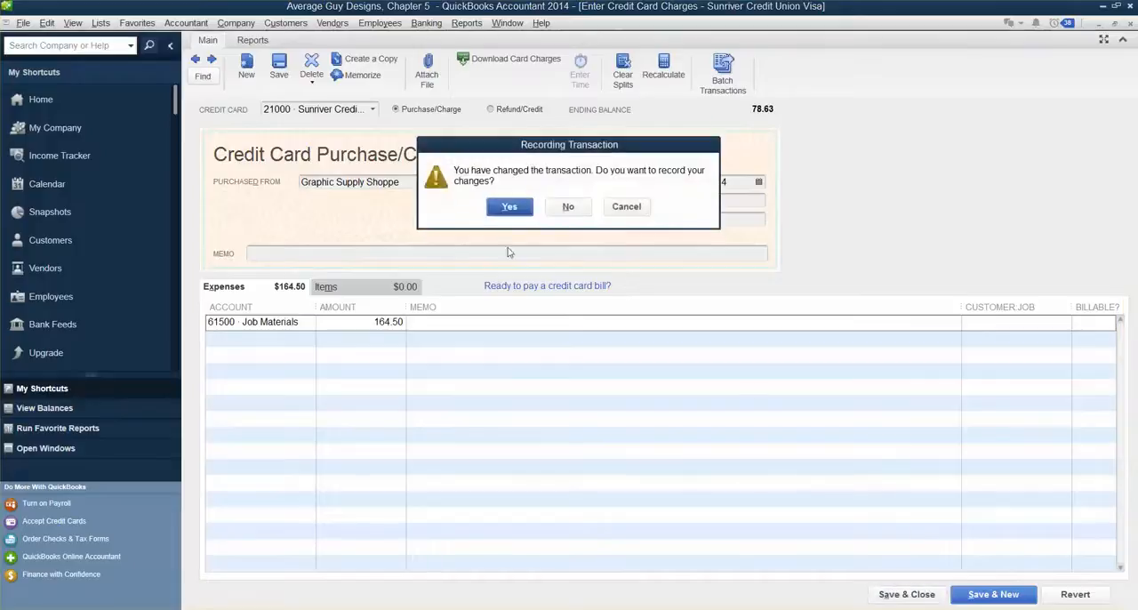
left_click(514, 210)
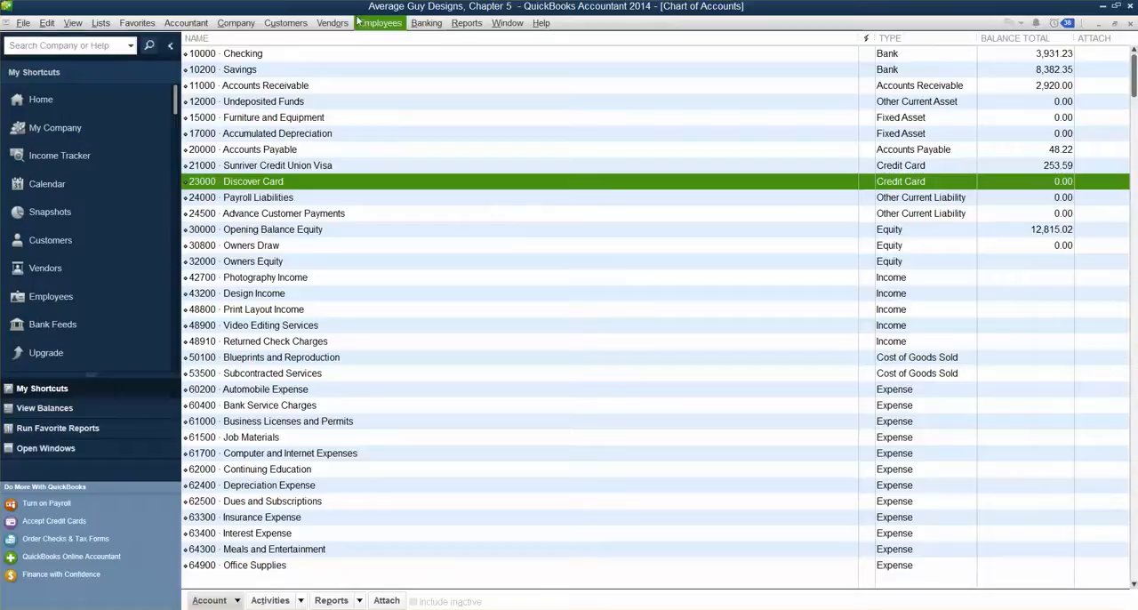
Step: Reopen Enter Credit Card Charges, go back to the Graphic Supply Shoppe charge, delete it, and close the windows
left_click(424, 25)
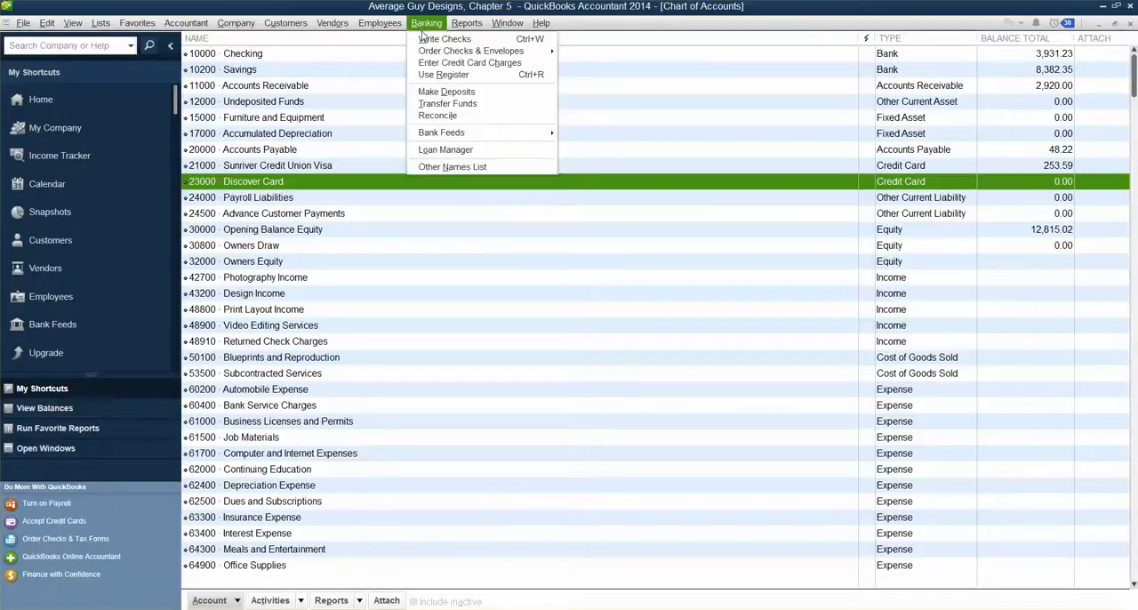
left_click(463, 64)
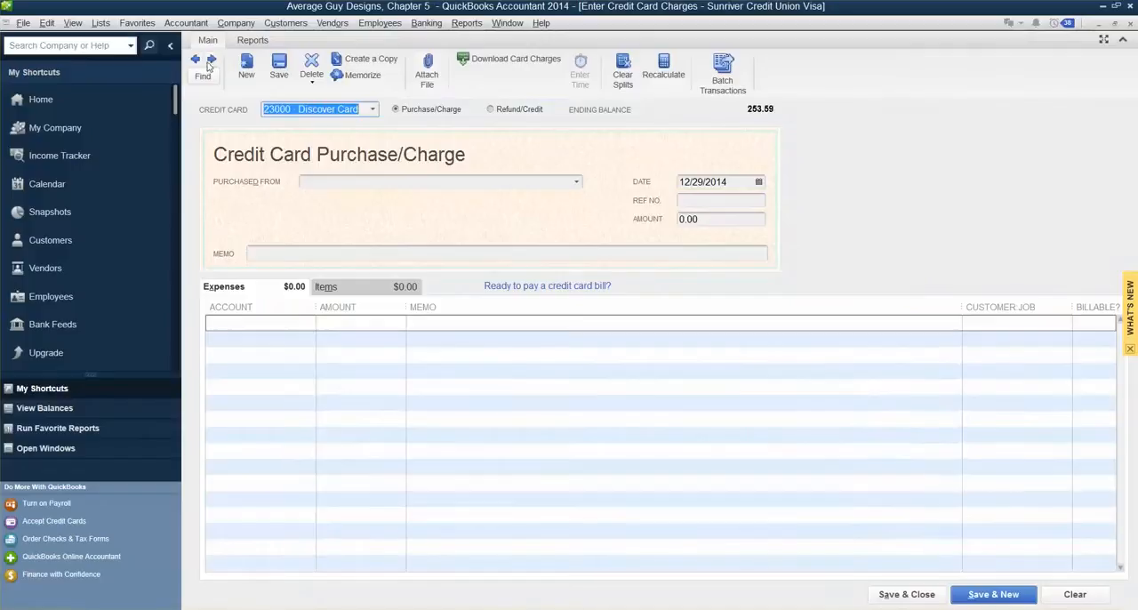
left_click(192, 61)
left_click(194, 62)
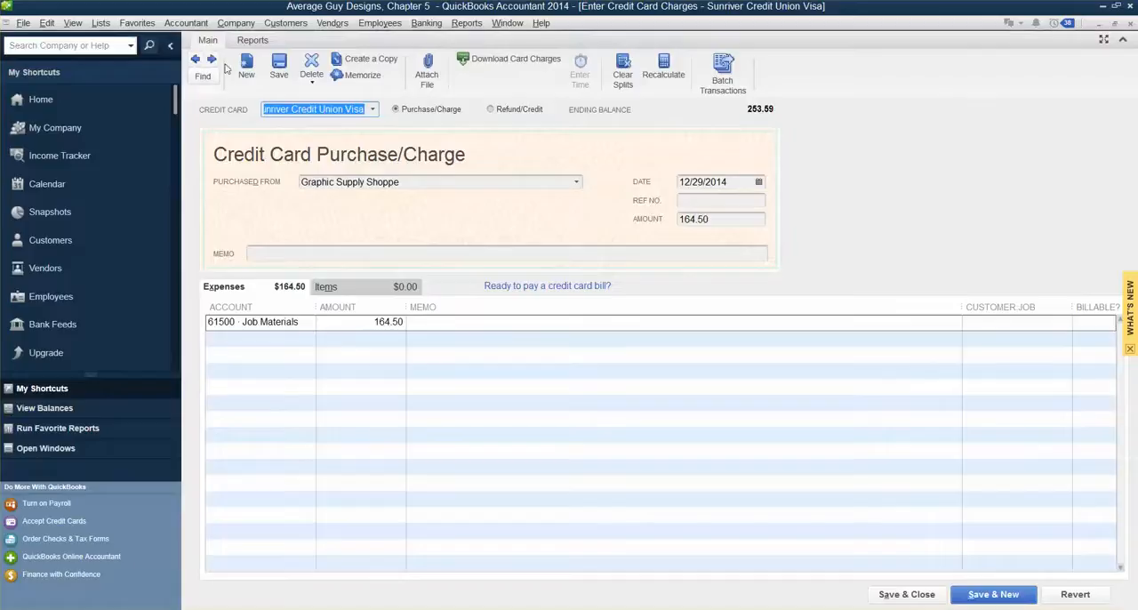
left_click(311, 68)
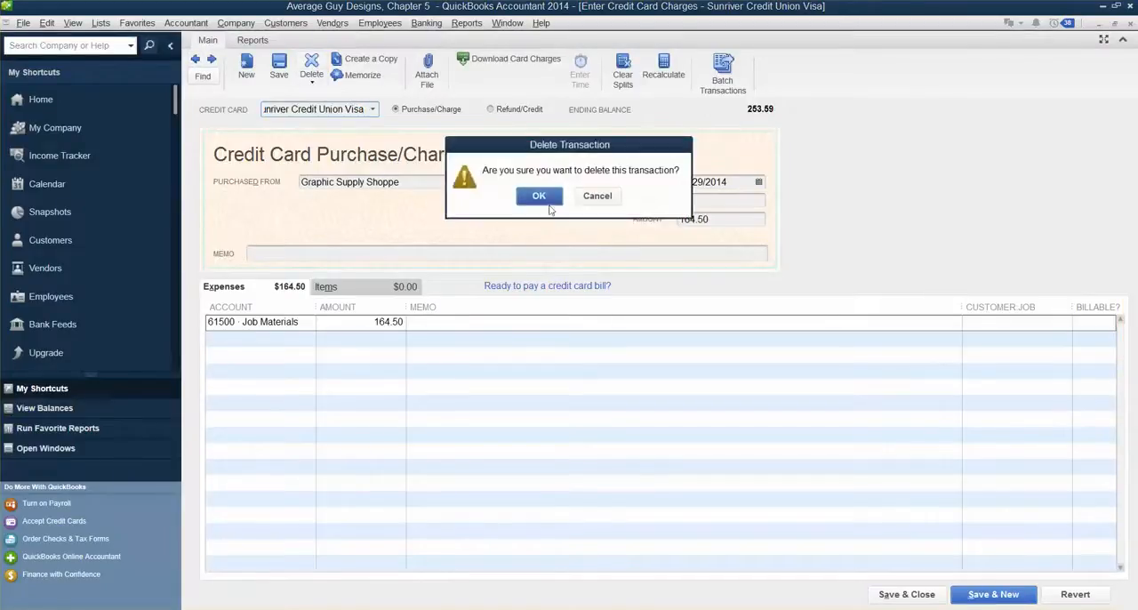
left_click(540, 197)
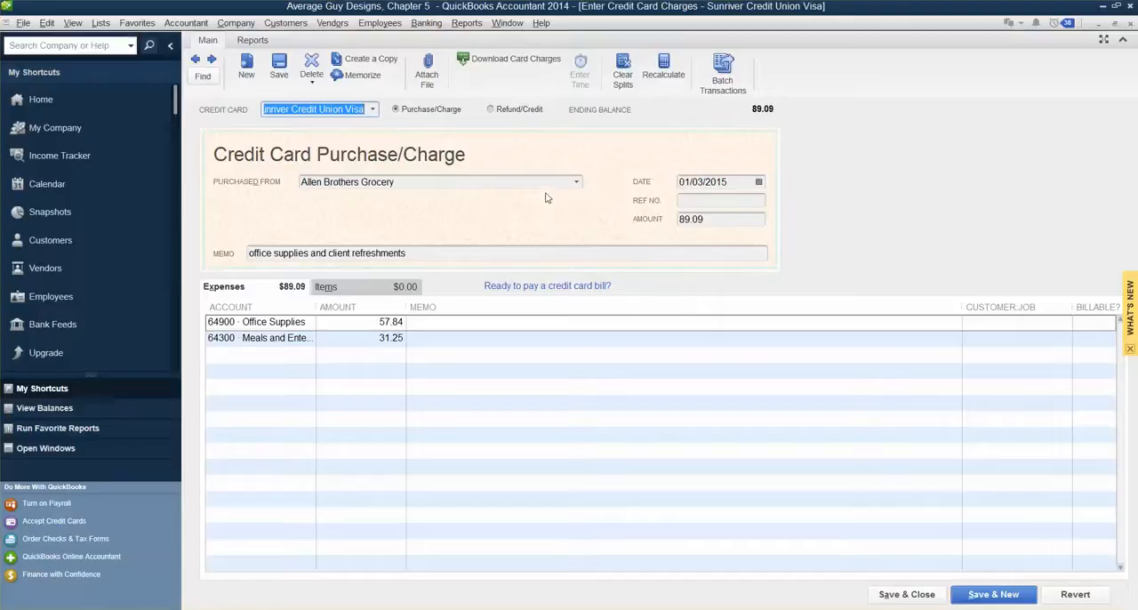
left_click(1130, 27)
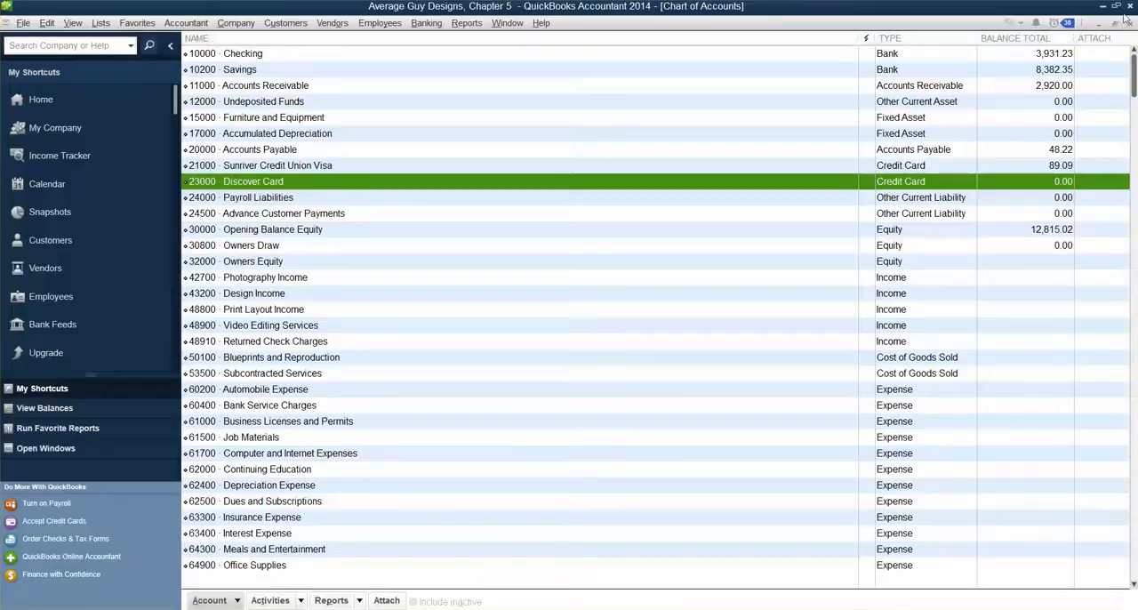
left_click(1132, 24)
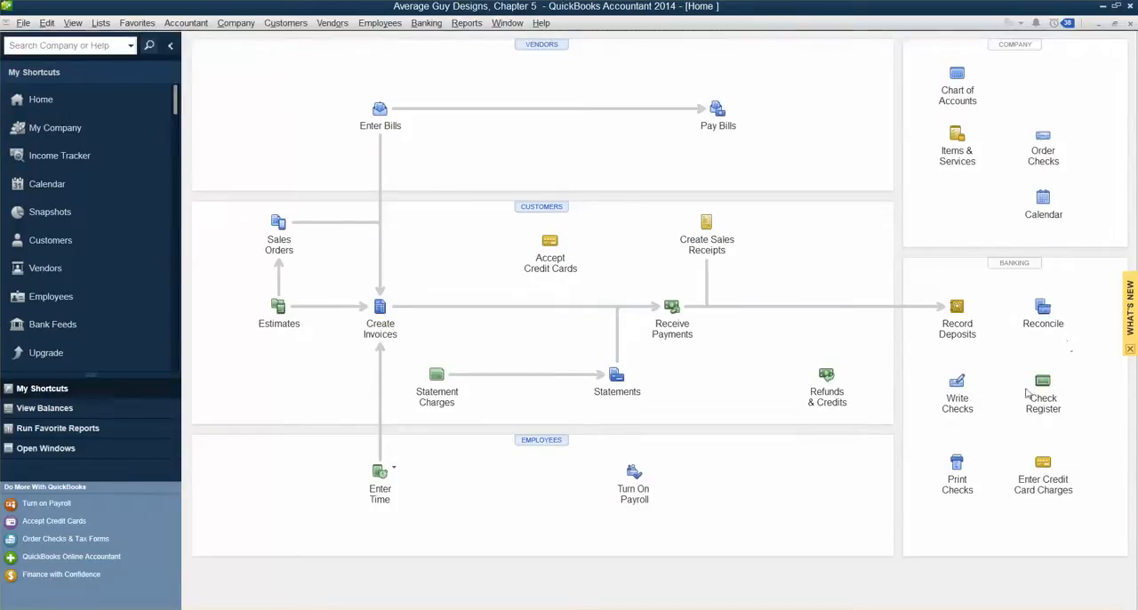
Step: Open Write Checks for the Checking account and set the check number to DB
left_click(963, 384)
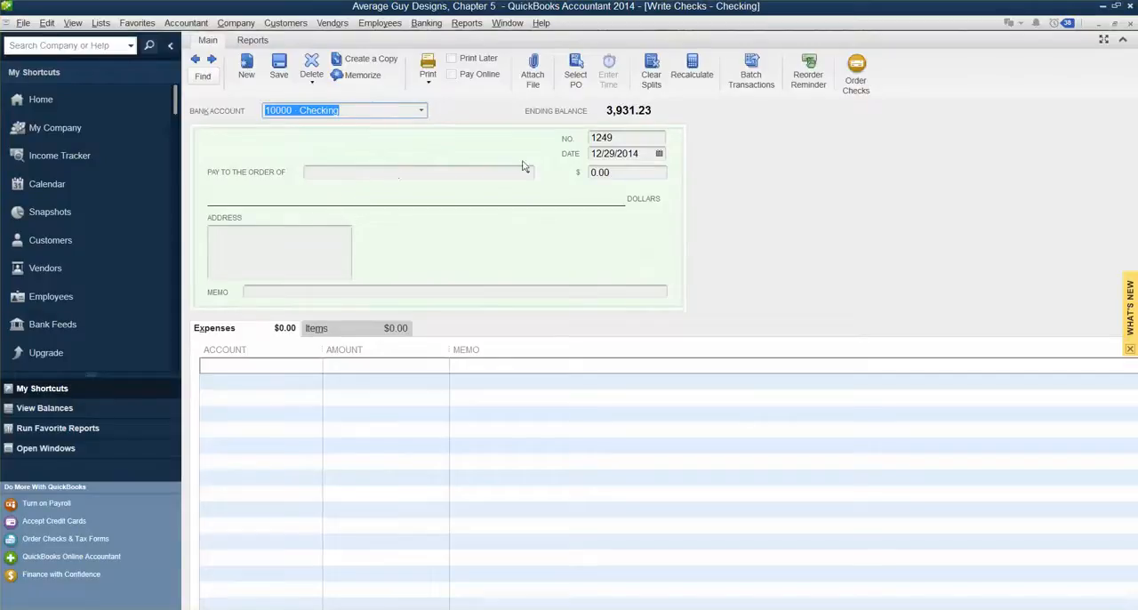
left_click(617, 137)
key("Tab")
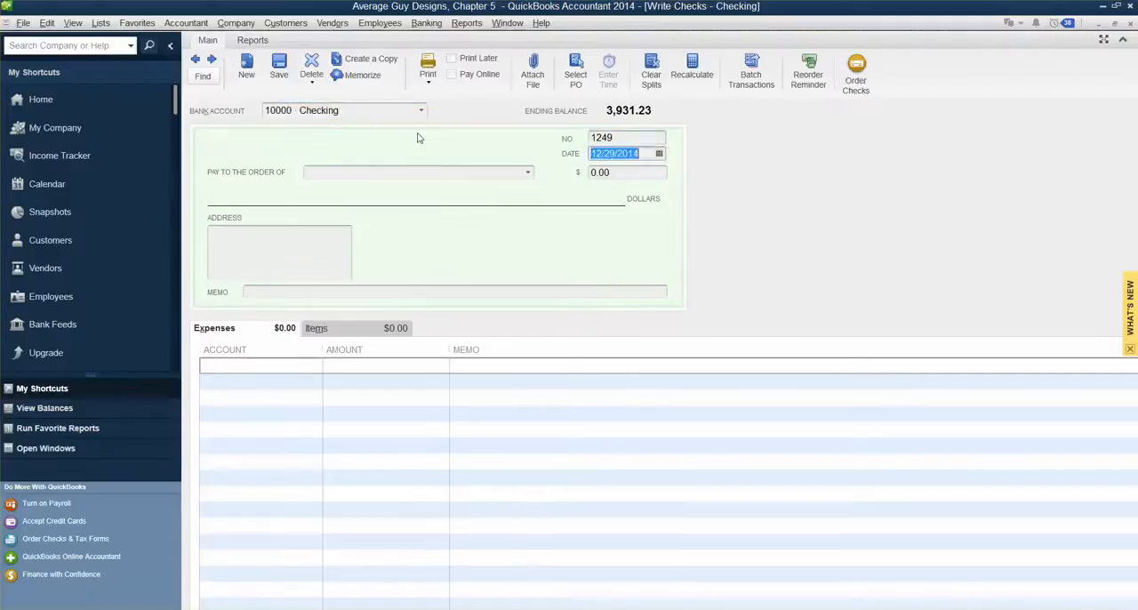
left_click(618, 138)
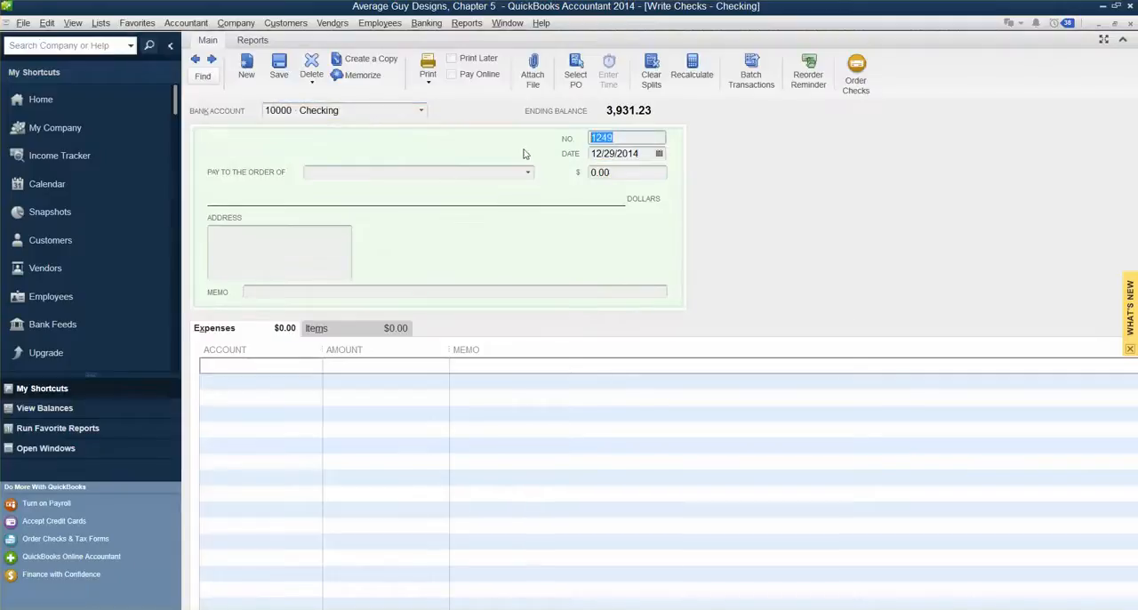
type("DB")
Step: Enter a check amount of 164.50 payable to Graphic Supply Shoppe
left_click_drag(618, 173, 534, 185)
type("164")
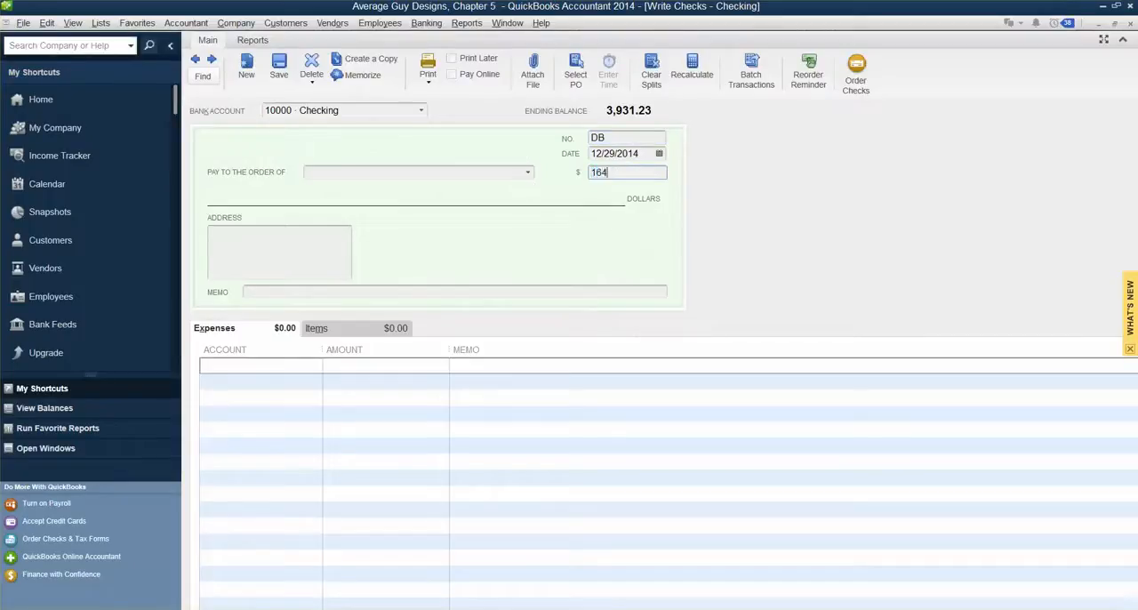
type(".50")
left_click(442, 172)
type("Graphic Supply Shoppe")
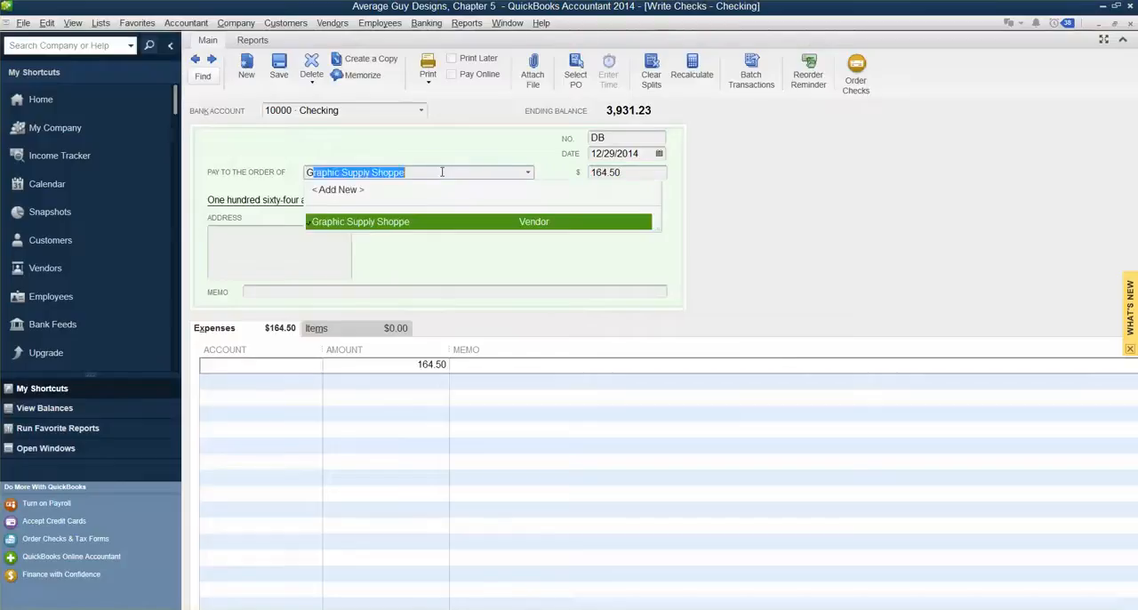
key("Tab")
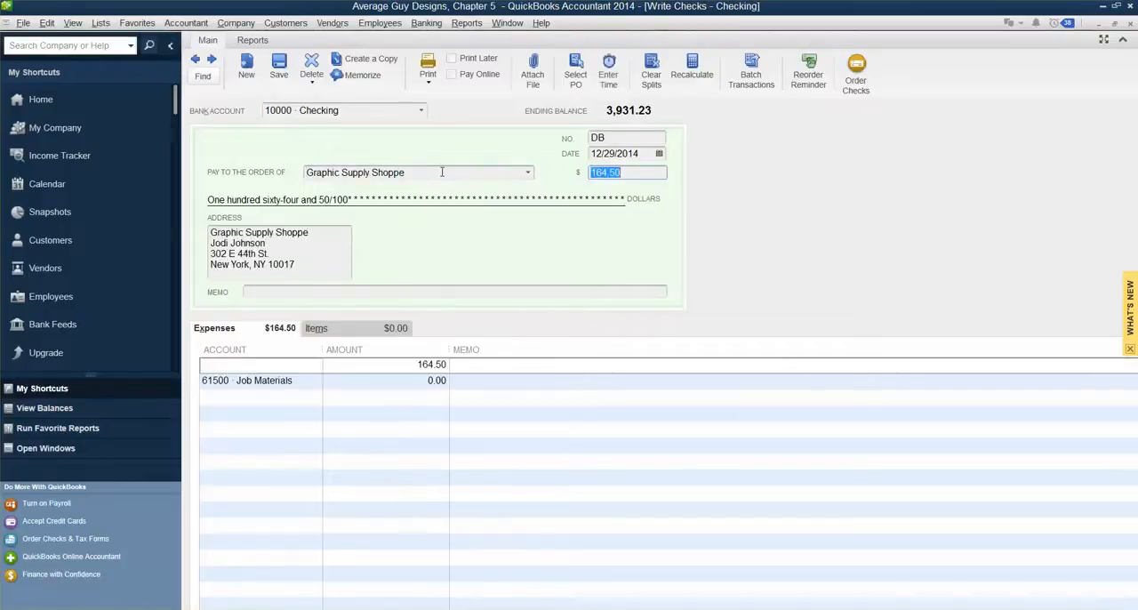
Step: Assign 61500 · Job Materials to the 164.50 expense line, then save and close the check
left_click_drag(297, 264, 198, 231)
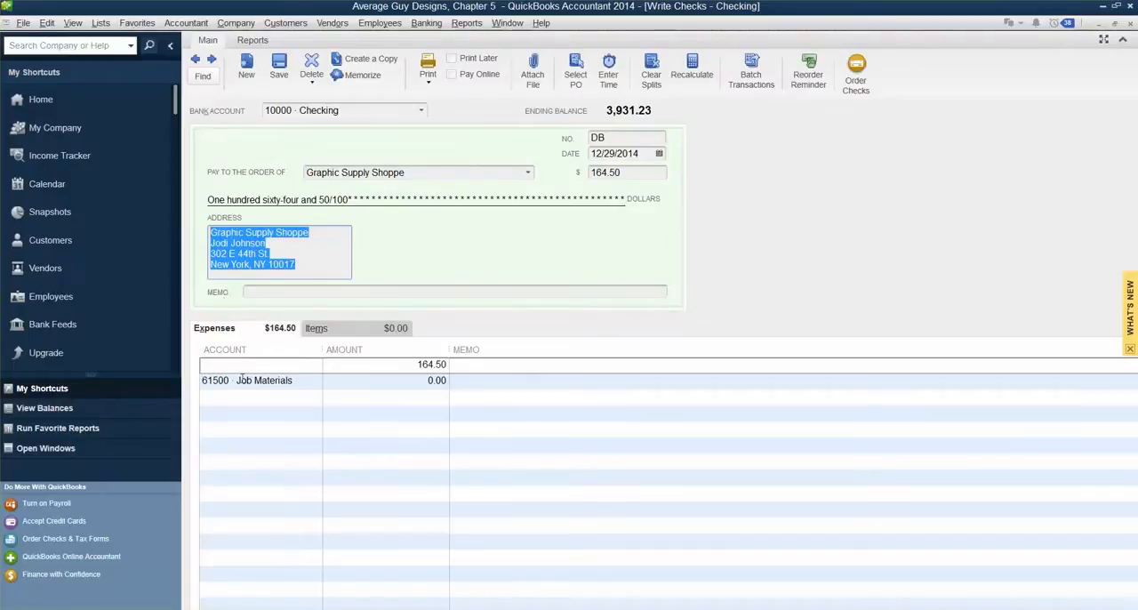
key("Tab")
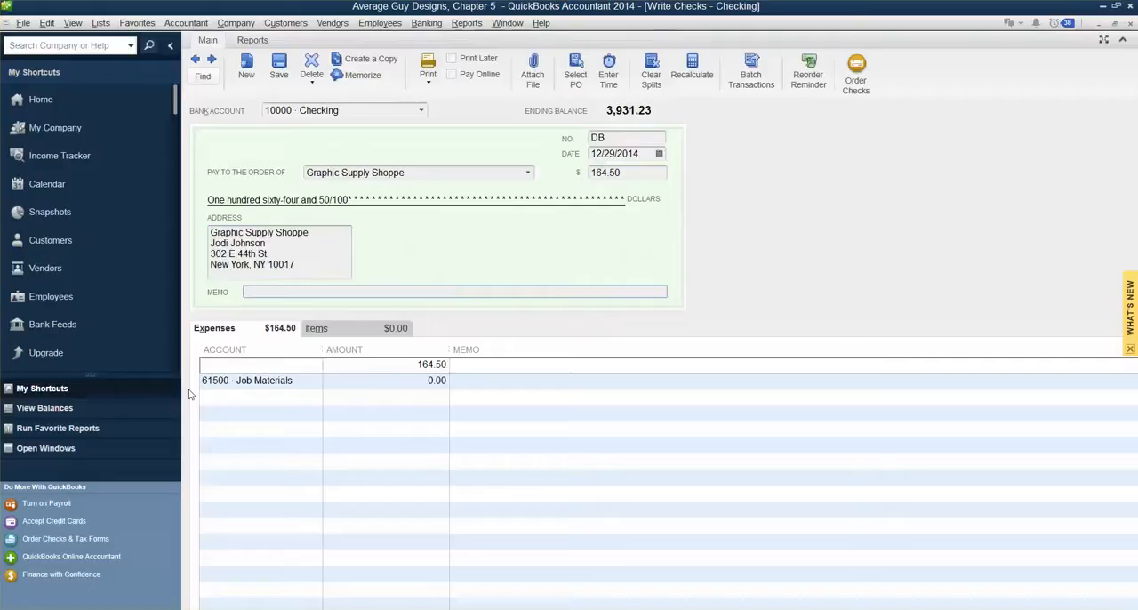
left_click(242, 384)
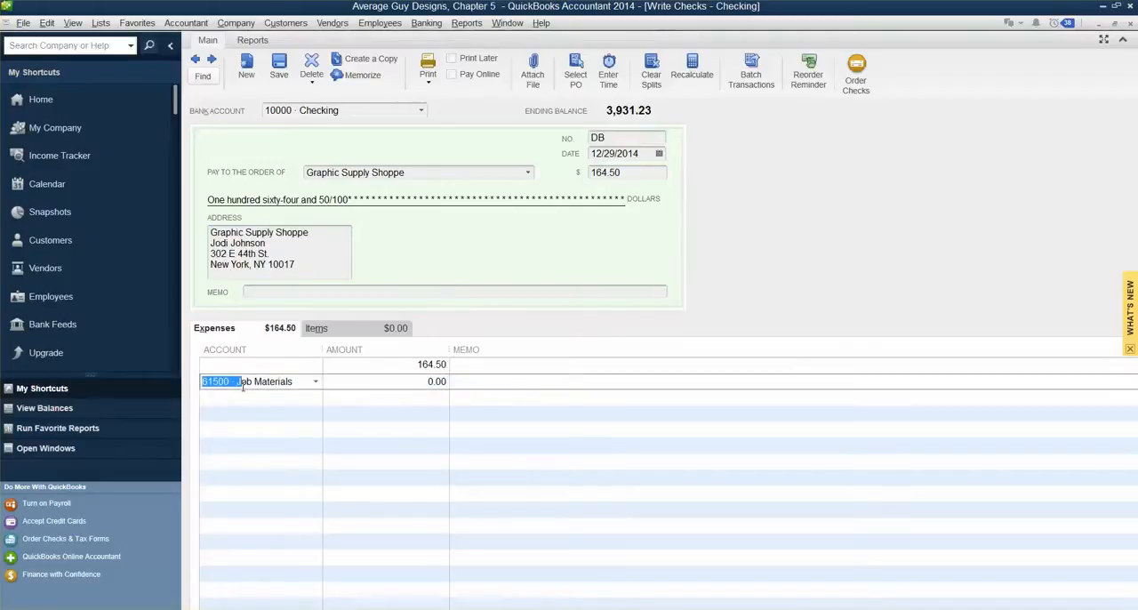
left_click(242, 414)
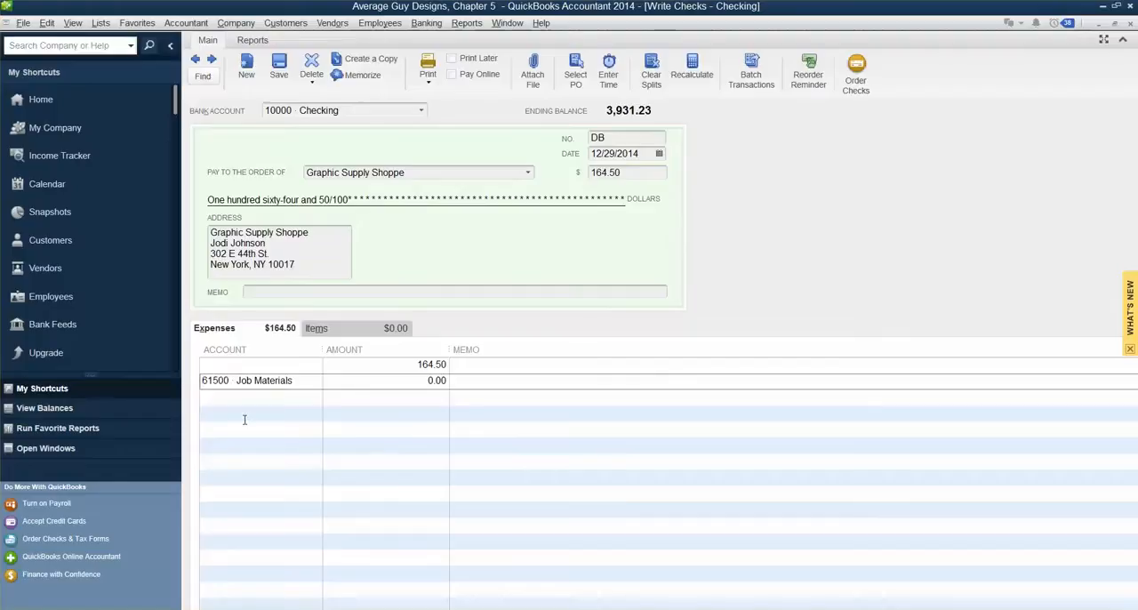
left_click(262, 369)
left_click(317, 367)
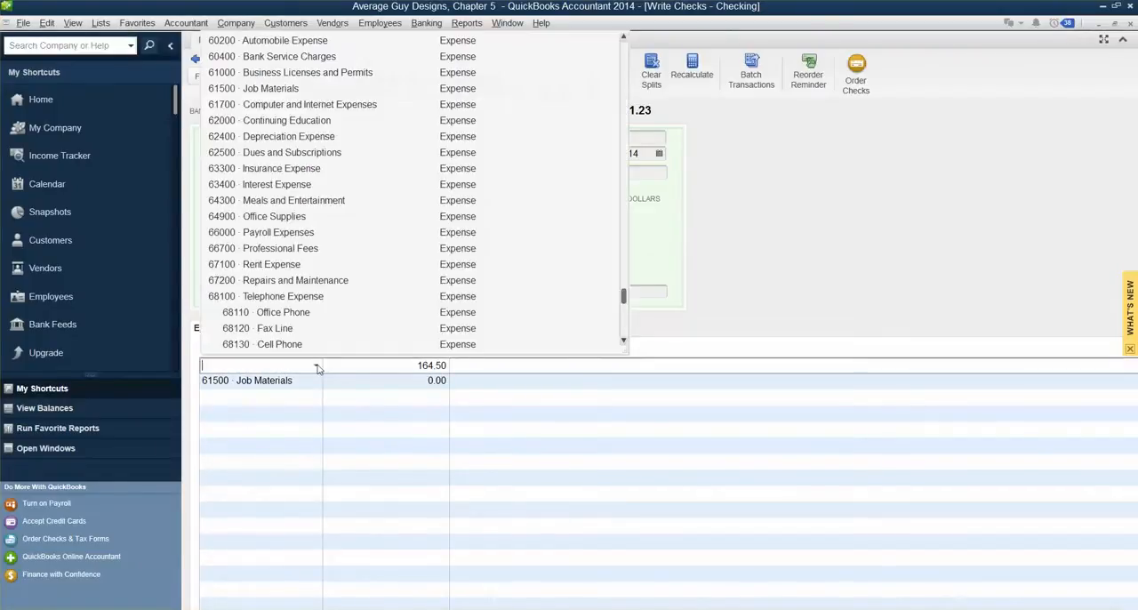
left_click(289, 90)
left_click(299, 381)
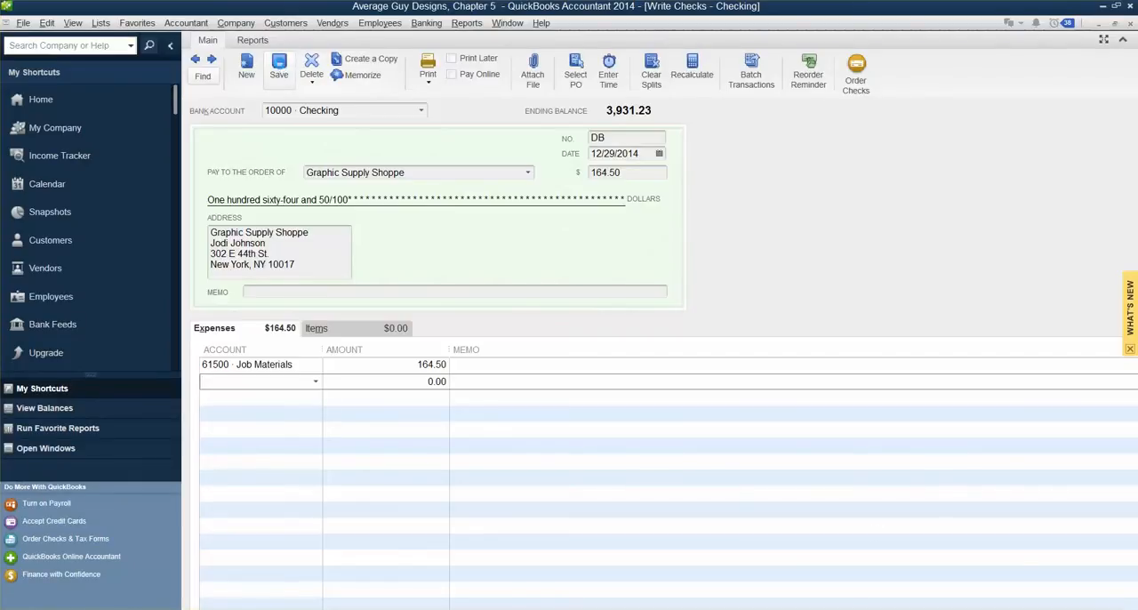
left_click(280, 68)
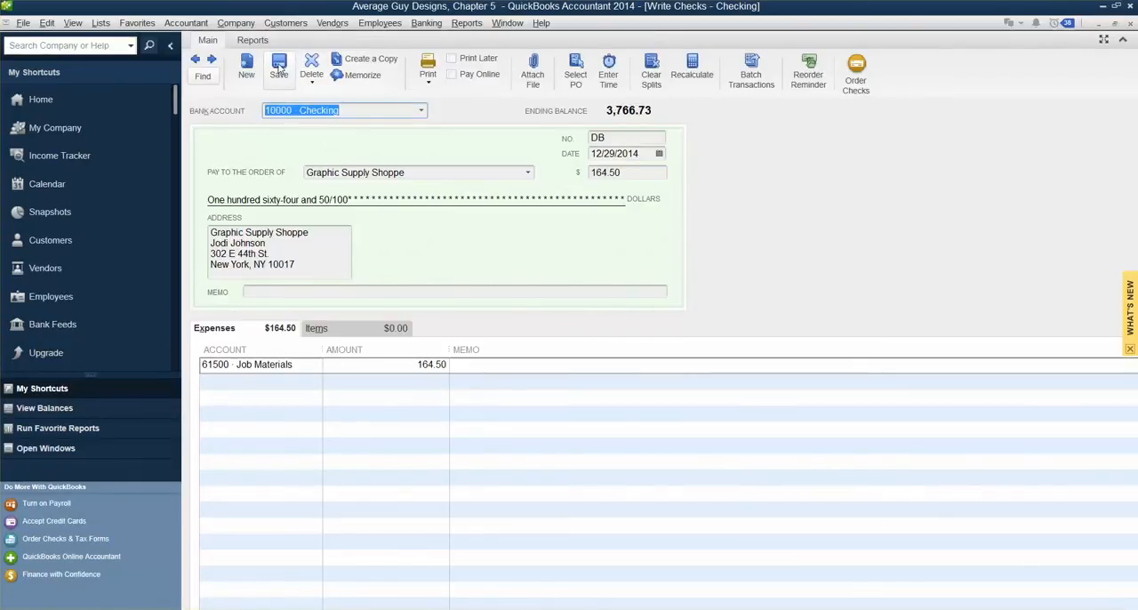
left_click(1130, 29)
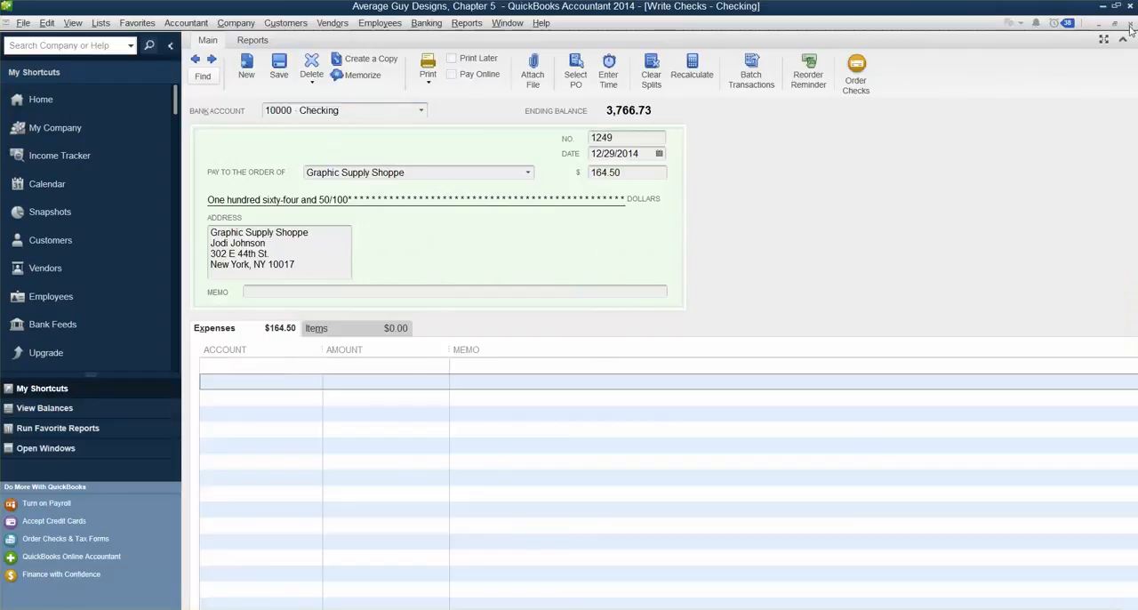